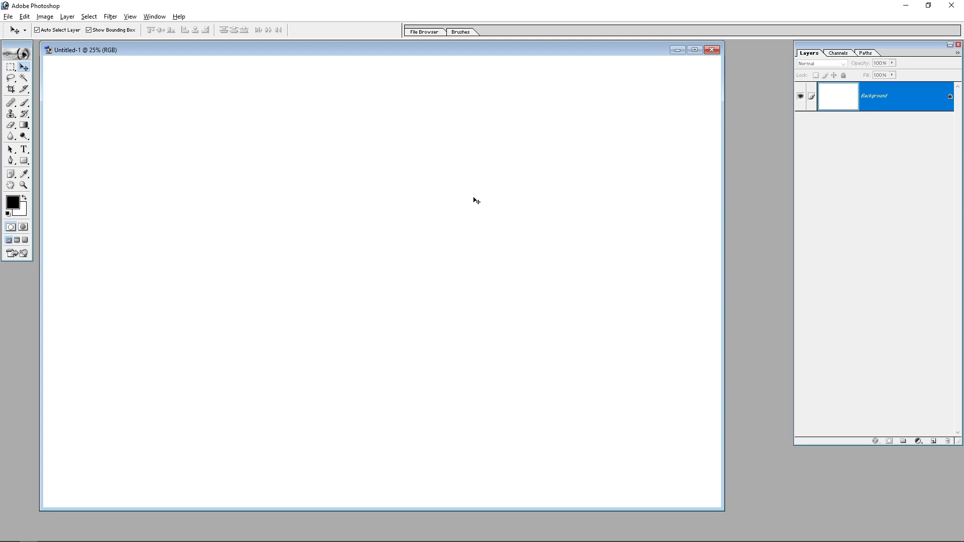
Save the blank document as Trans 01 in PSD format in the Editing folder, replacing the existing file, and maximize its window
{"action": "key", "text": "ctrl+s"}
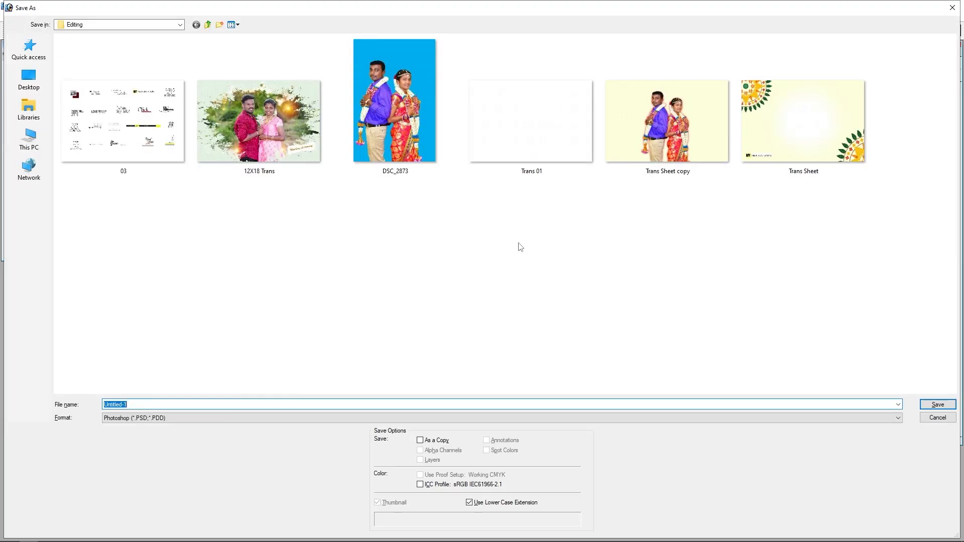
{"action": "left_click", "coordinate": [525, 155]}
{"action": "double_click", "coordinate": [525, 154]}
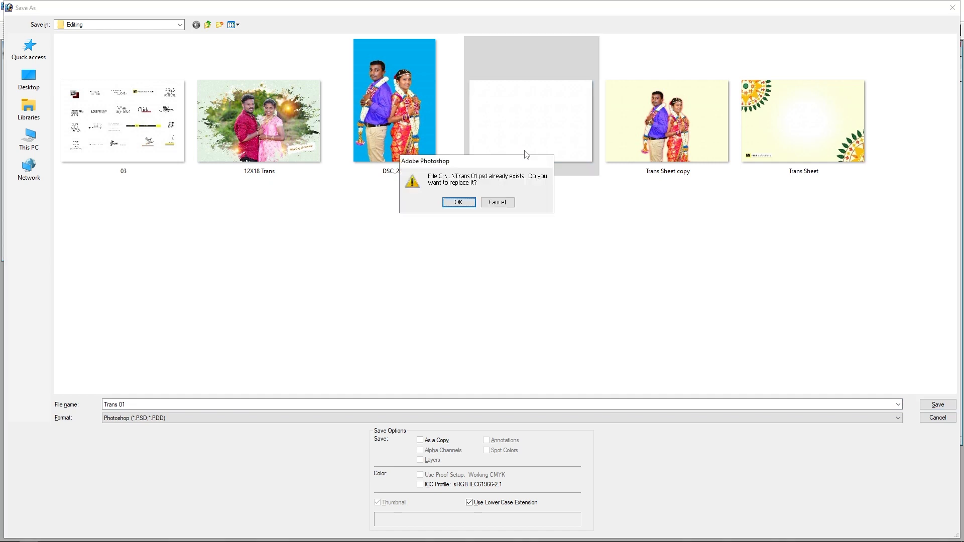
{"action": "left_click", "coordinate": [471, 203]}
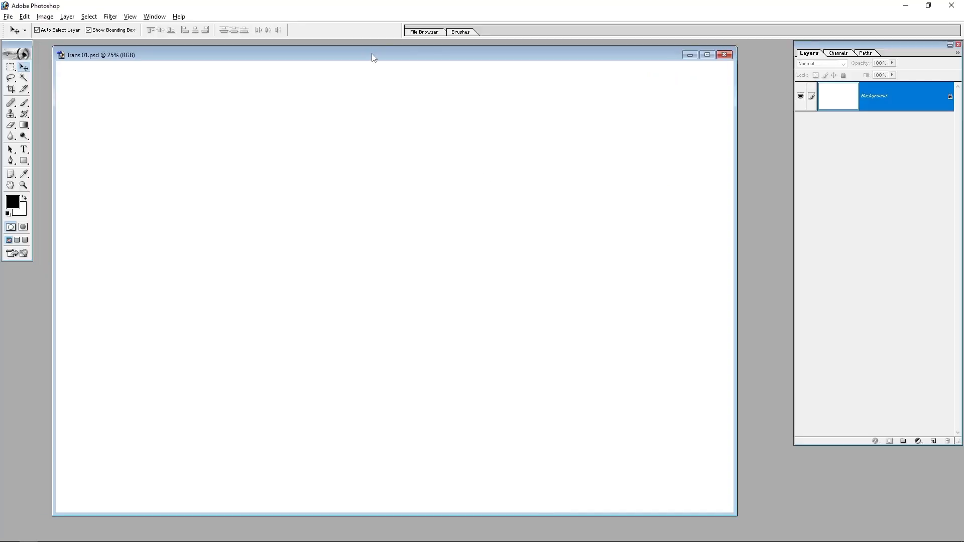
{"action": "left_click", "coordinate": [695, 49]}
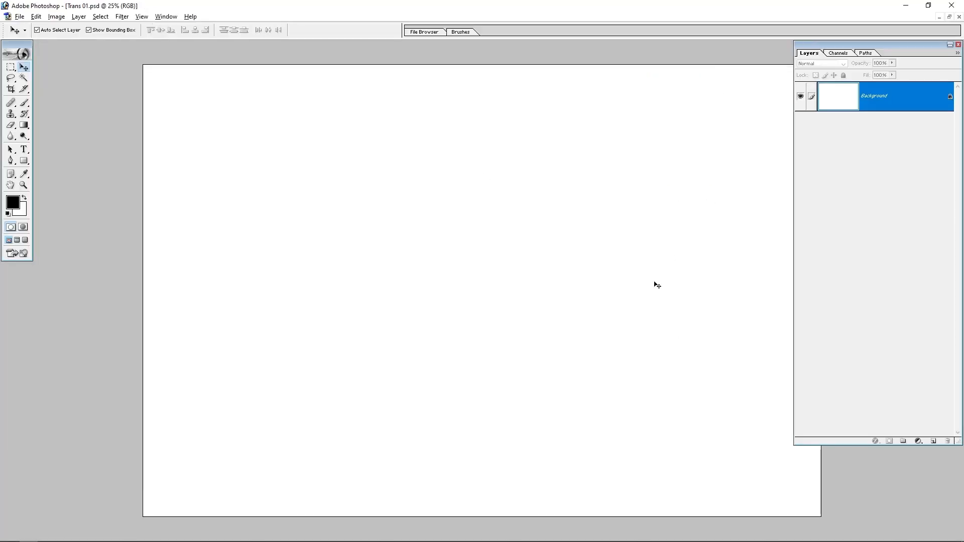
Open Trans Sheet from the Editing folder in Photoshop and show its hidden Layers 8, 6 and 7 as a reference
{"action": "key", "text": "alt+Tab"}
{"action": "key", "text": "alt+Tab"}
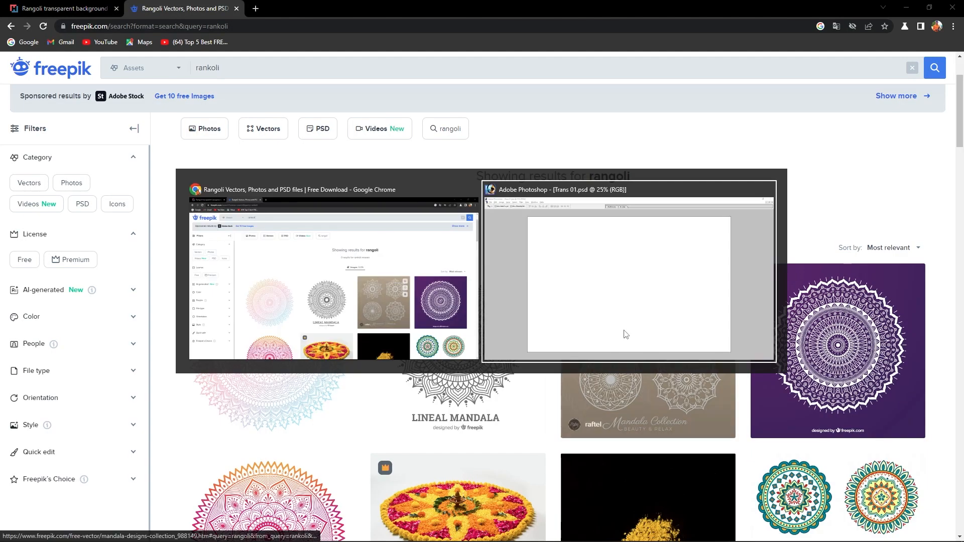
{"action": "key", "text": "super+d"}
{"action": "double_click", "coordinate": [19, 110]}
{"action": "double_click", "coordinate": [592, 321]}
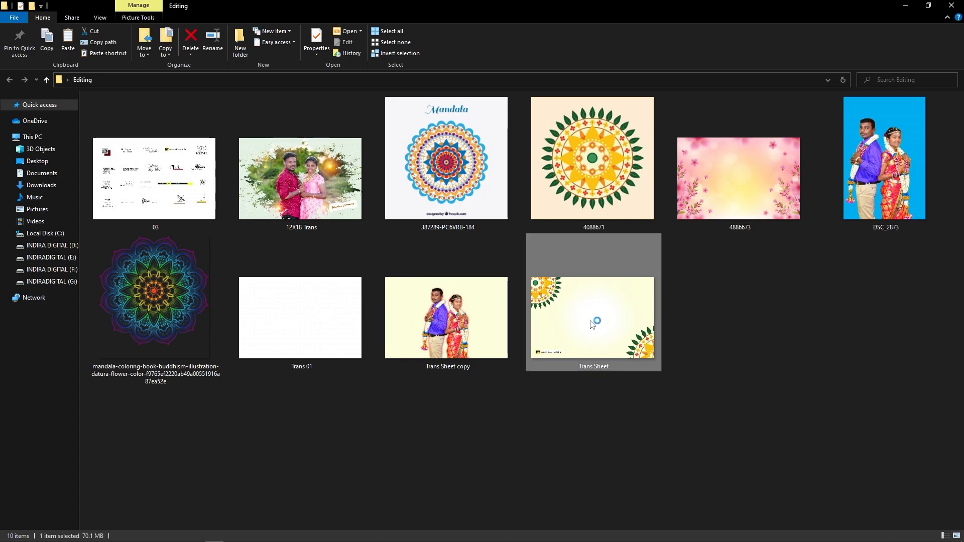
{"action": "key", "text": "alt+Tab"}
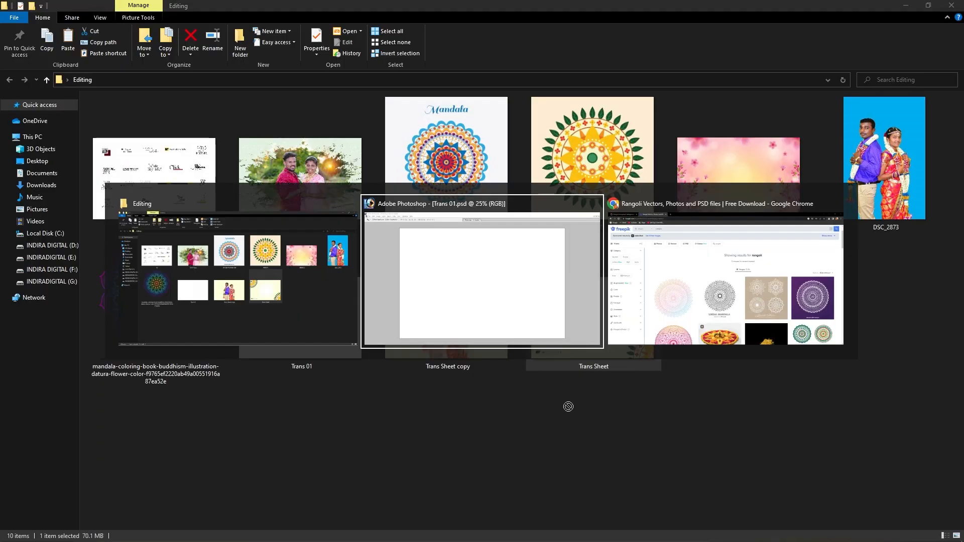
{"action": "key", "text": "Return"}
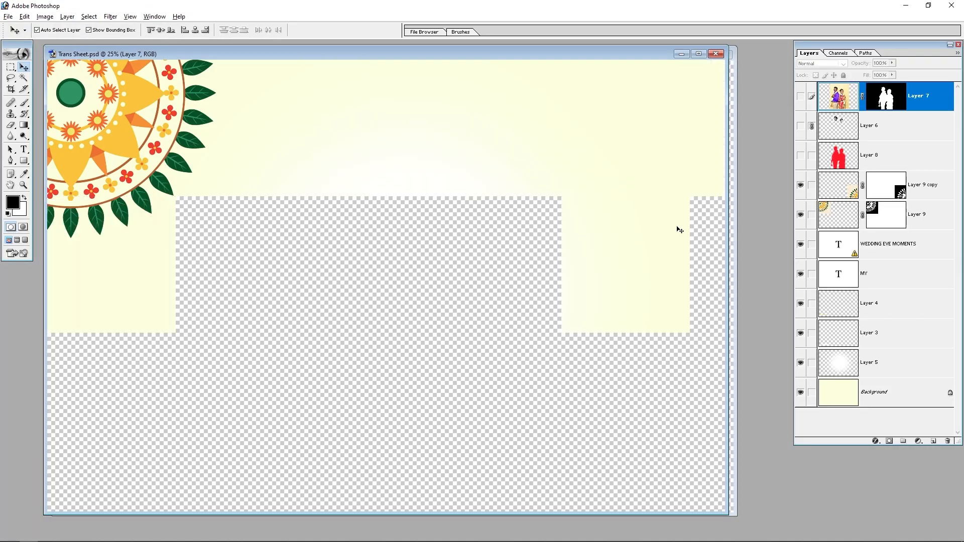
{"action": "left_click_drag", "start_coordinate": [801, 155], "coordinate": [800, 93]}
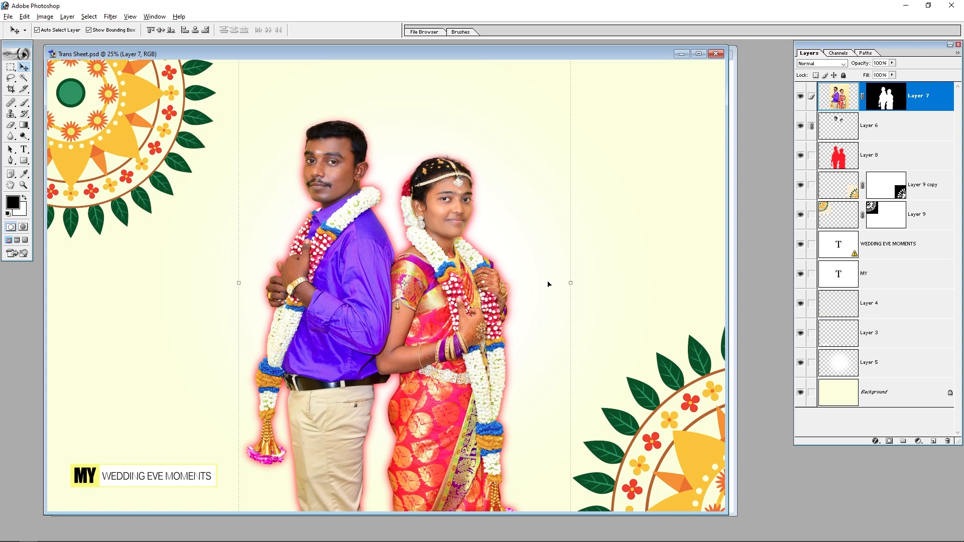
Switch to Chrome and look through the rangoli PNG cliparts on HiClipart
{"action": "key", "text": "alt+Tab"}
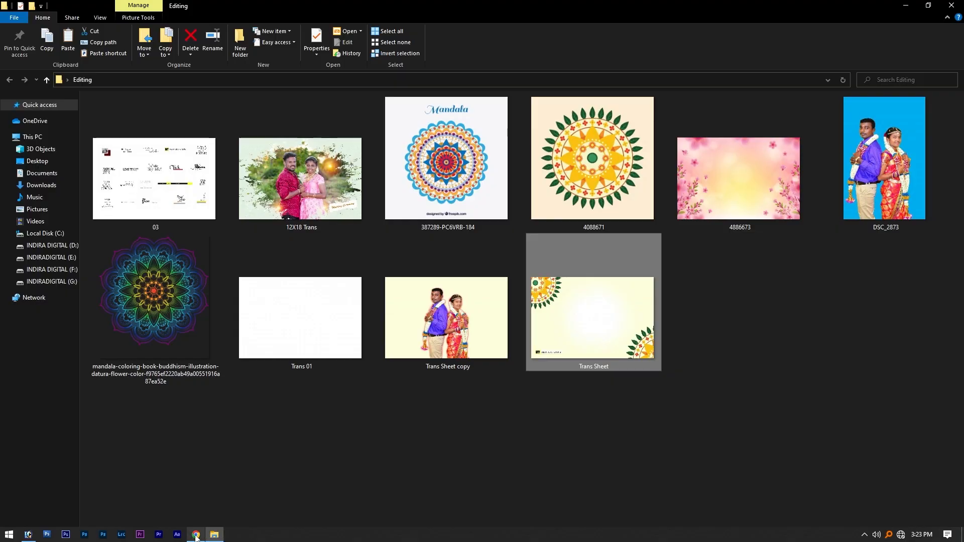
{"action": "left_click", "coordinate": [214, 534]}
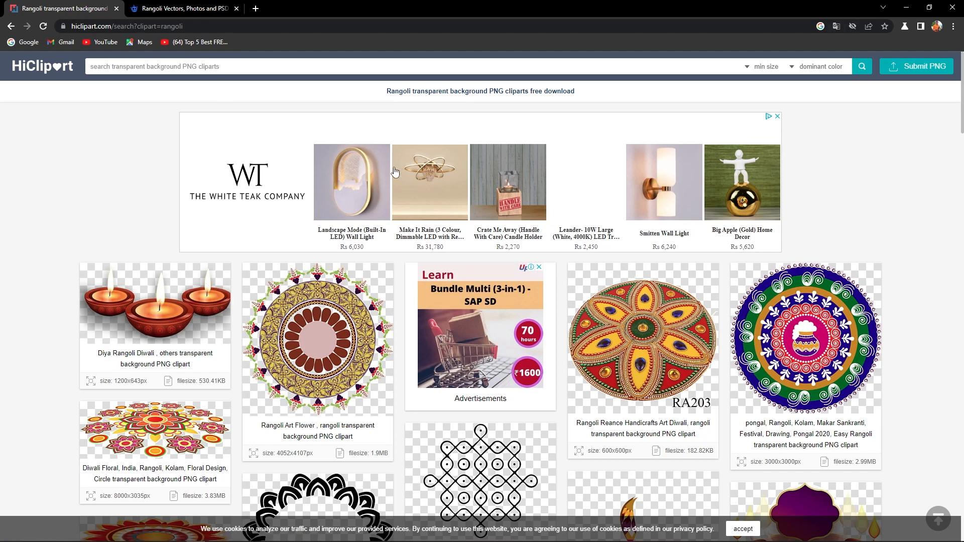
{"action": "scroll", "coordinate": [312, 262], "scroll_direction": "down", "scroll_amount": 3}
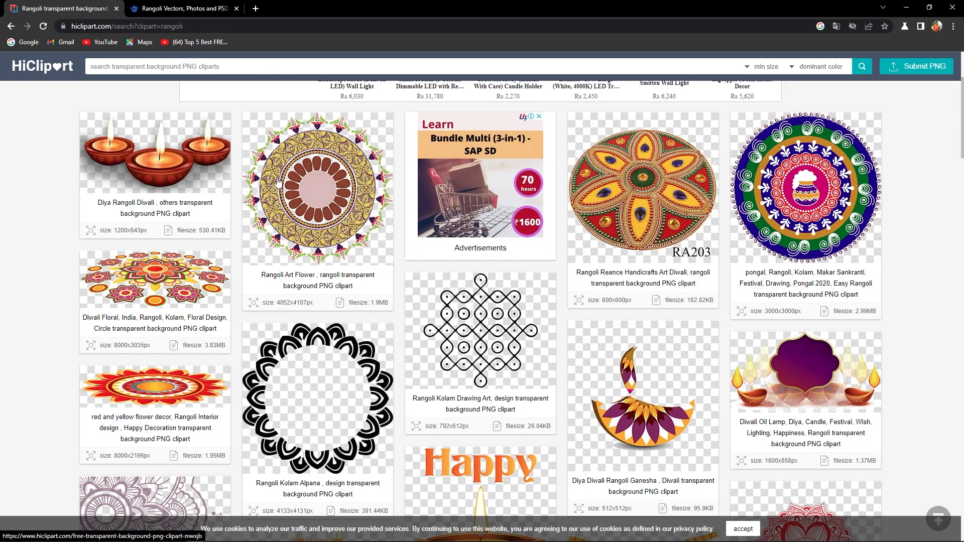
{"action": "scroll", "coordinate": [655, 231], "scroll_direction": "down", "scroll_amount": 3}
{"action": "scroll", "coordinate": [655, 230], "scroll_direction": "down", "scroll_amount": 2}
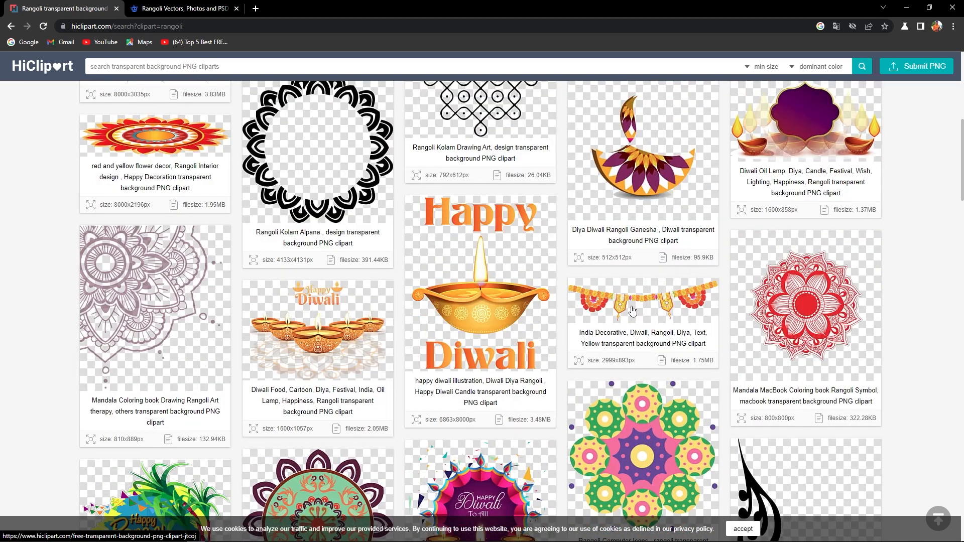
{"action": "scroll", "coordinate": [701, 417], "scroll_direction": "down", "scroll_amount": 2}
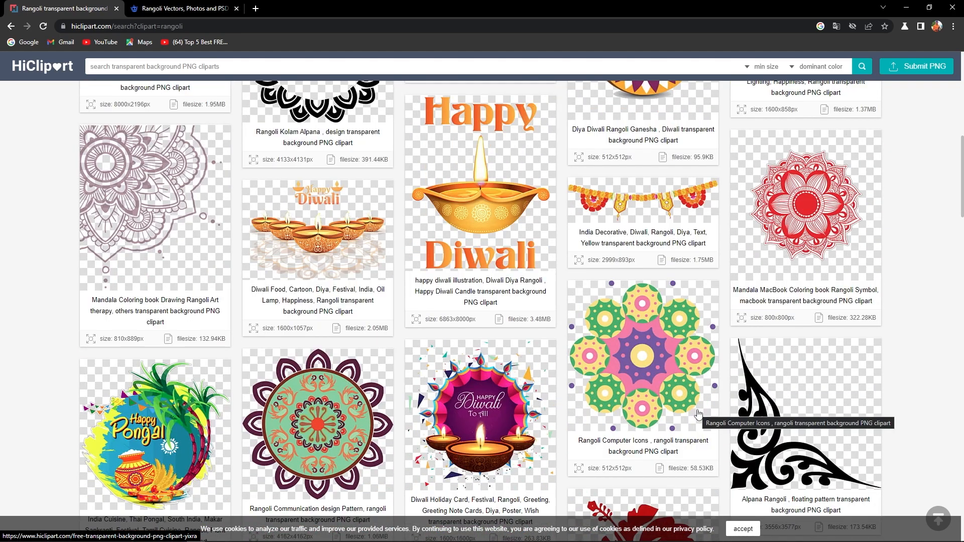
{"action": "scroll", "coordinate": [557, 409], "scroll_direction": "down", "scroll_amount": 2}
{"action": "key", "text": "alt+Tab"}
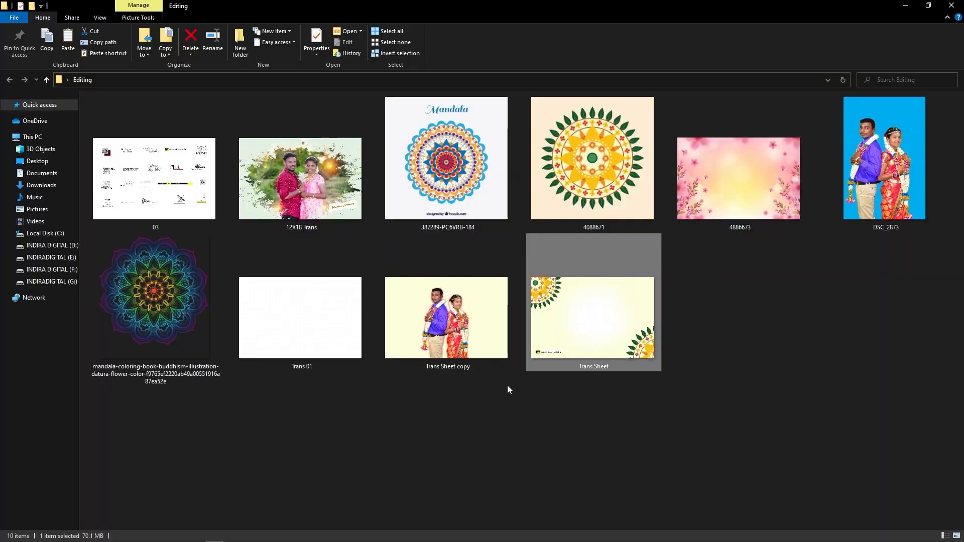
{"action": "key", "text": "alt+Tab"}
{"action": "key", "text": "Tab"}
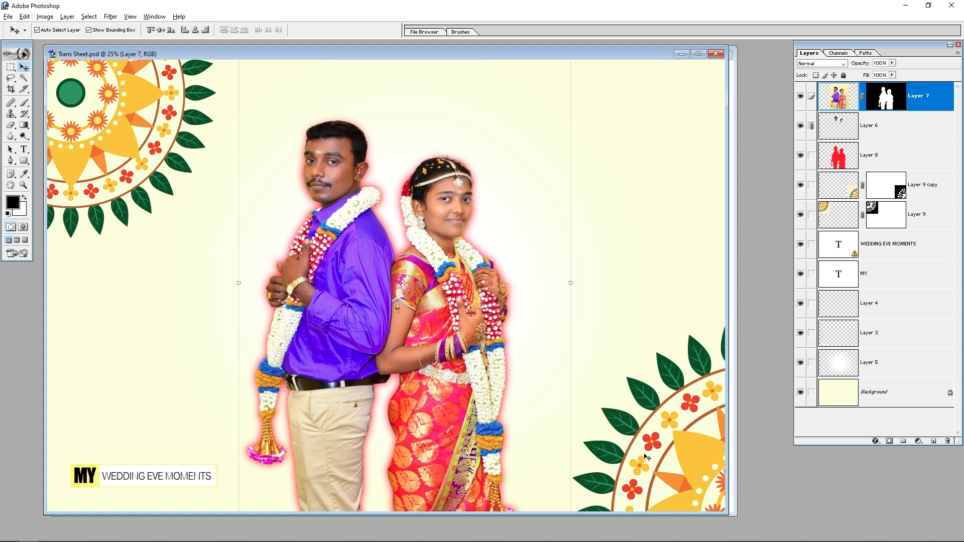
{"action": "left_click_drag", "start_coordinate": [408, 200], "coordinate": [402, 289]}
{"action": "key", "text": "ctrl+z"}
{"action": "left_click", "coordinate": [608, 215]}
Return to the HiClipart page in Chrome and examine further rangoli and mandala designs down the list
{"action": "key", "text": "alt+Tab"}
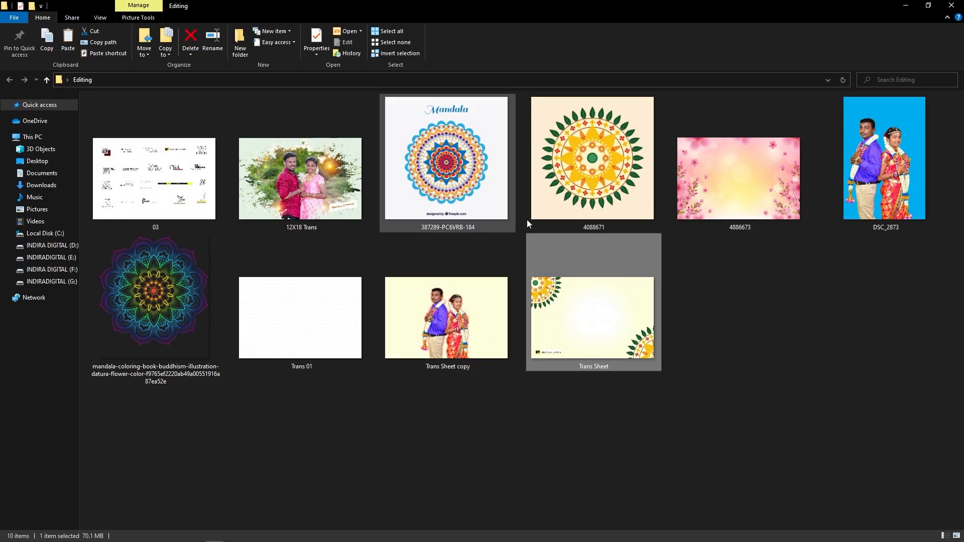
{"action": "key", "text": "alt+Tab"}
{"action": "key", "text": "alt+Tab"}
{"action": "key", "text": "alt+Tab"}
{"action": "scroll", "coordinate": [344, 370], "scroll_direction": "down", "scroll_amount": 12}
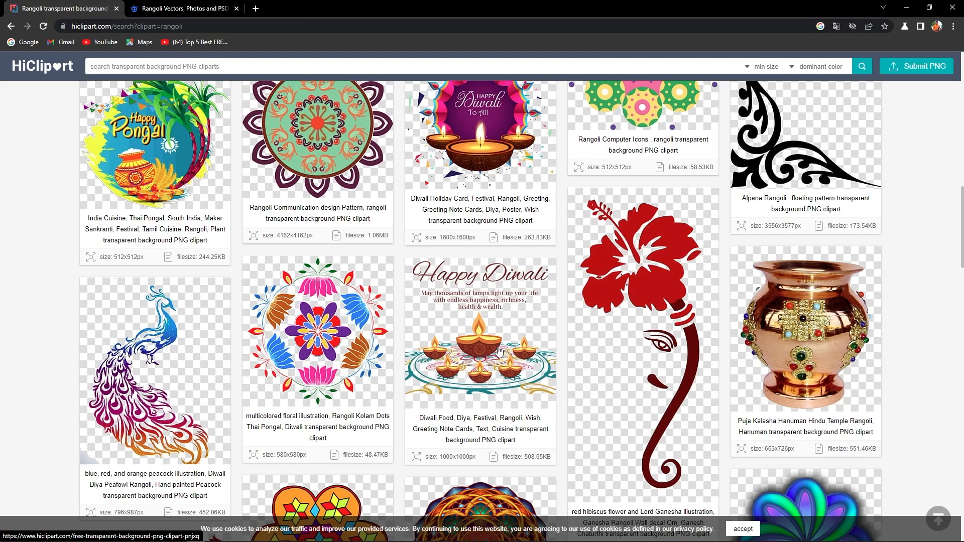
{"action": "scroll", "coordinate": [793, 321], "scroll_direction": "down", "scroll_amount": 6}
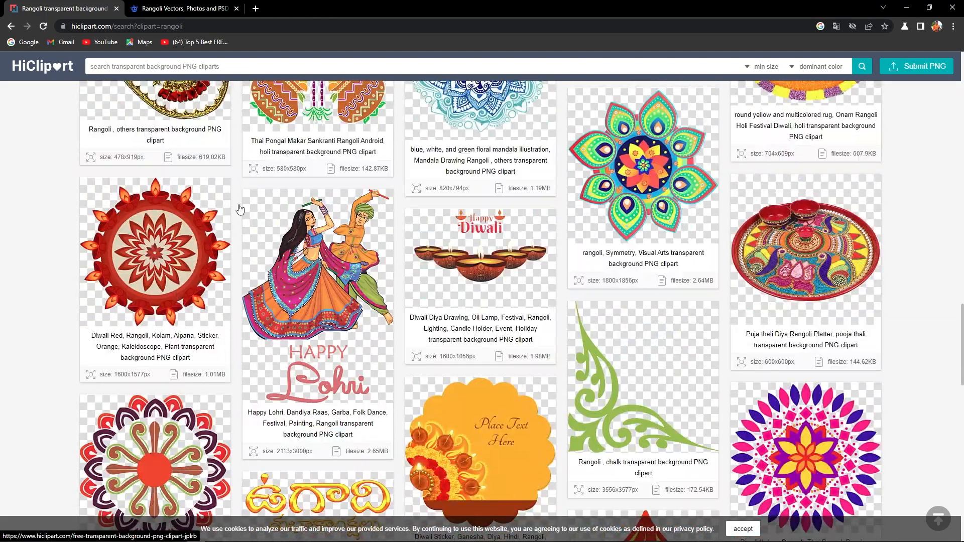
Browse Freepik's rangoli search results for mandala artwork suited to the sheet design
{"action": "key", "text": "ctrl+Tab"}
{"action": "scroll", "coordinate": [256, 251], "scroll_direction": "down", "scroll_amount": 12}
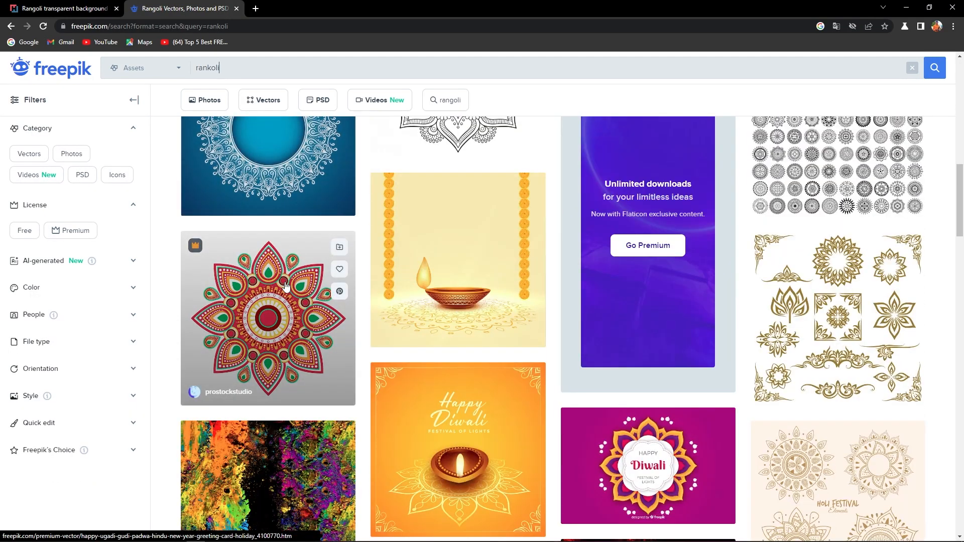
{"action": "scroll", "coordinate": [292, 288], "scroll_direction": "down", "scroll_amount": 3}
{"action": "scroll", "coordinate": [315, 300], "scroll_direction": "up", "scroll_amount": 1}
{"action": "scroll", "coordinate": [316, 299], "scroll_direction": "down", "scroll_amount": 1}
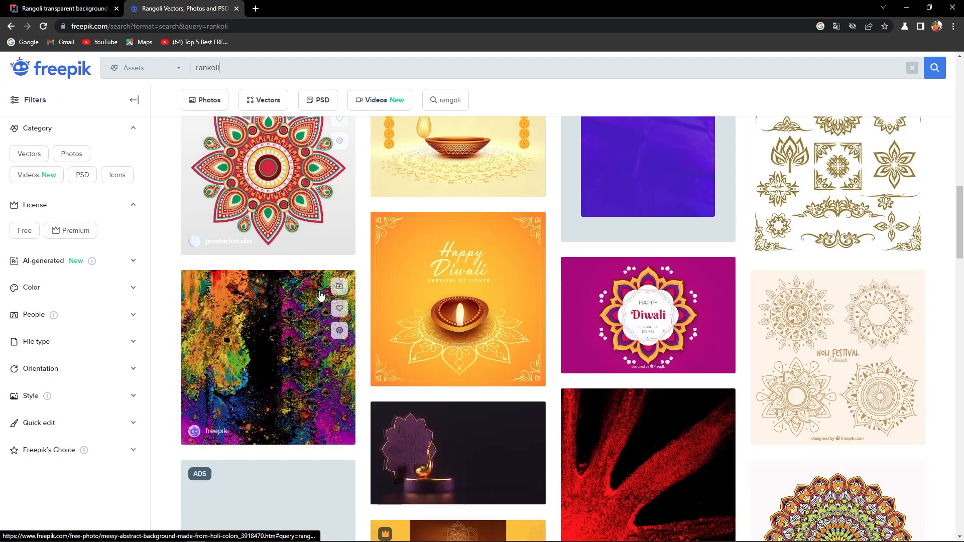
{"action": "scroll", "coordinate": [351, 277], "scroll_direction": "up", "scroll_amount": 4}
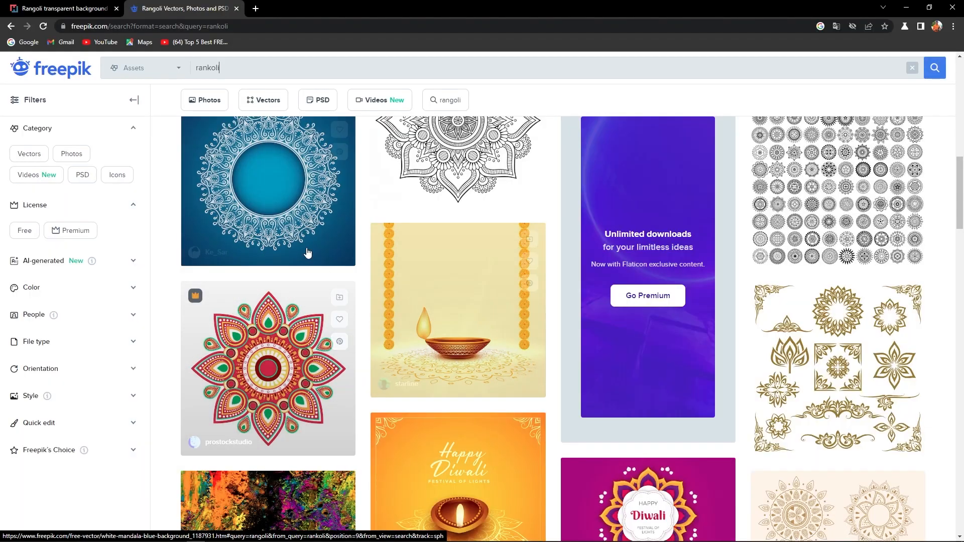
{"action": "scroll", "coordinate": [311, 256], "scroll_direction": "down", "scroll_amount": 4}
{"action": "scroll", "coordinate": [413, 313], "scroll_direction": "up", "scroll_amount": 10}
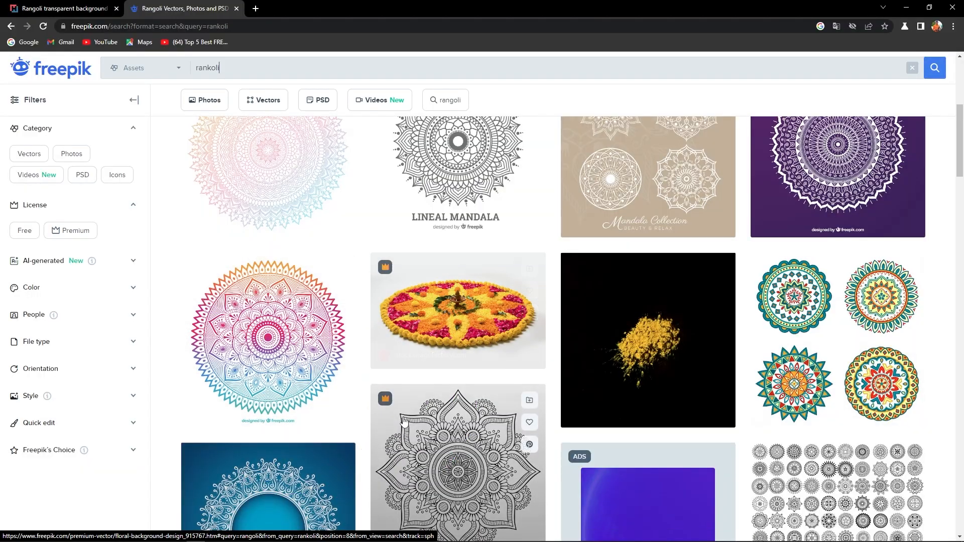
{"action": "scroll", "coordinate": [401, 395], "scroll_direction": "down", "scroll_amount": 8}
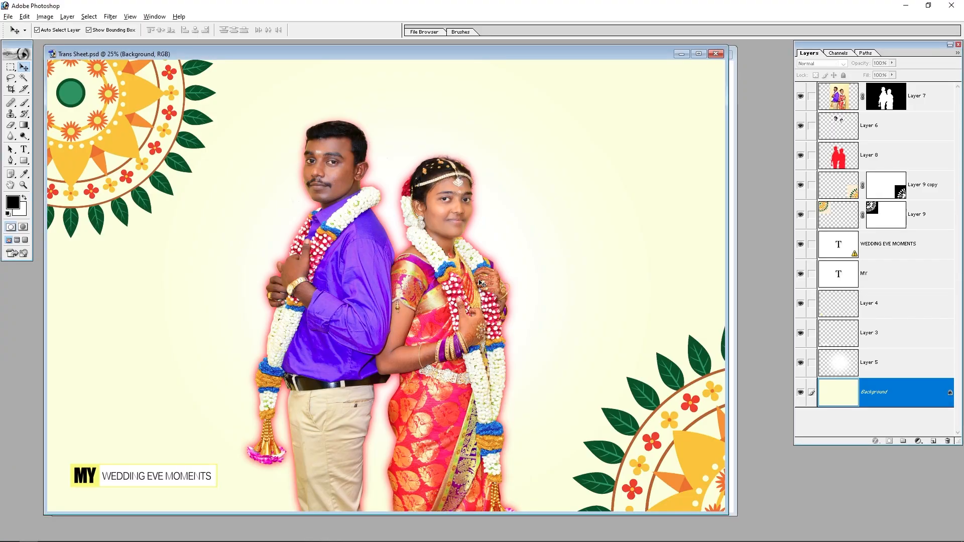
Close Trans Sheet in Photoshop without saving, and preview the 4088671 mandala image from the Editing folder
{"action": "key", "text": "ctrl+w"}
{"action": "key", "text": "n"}
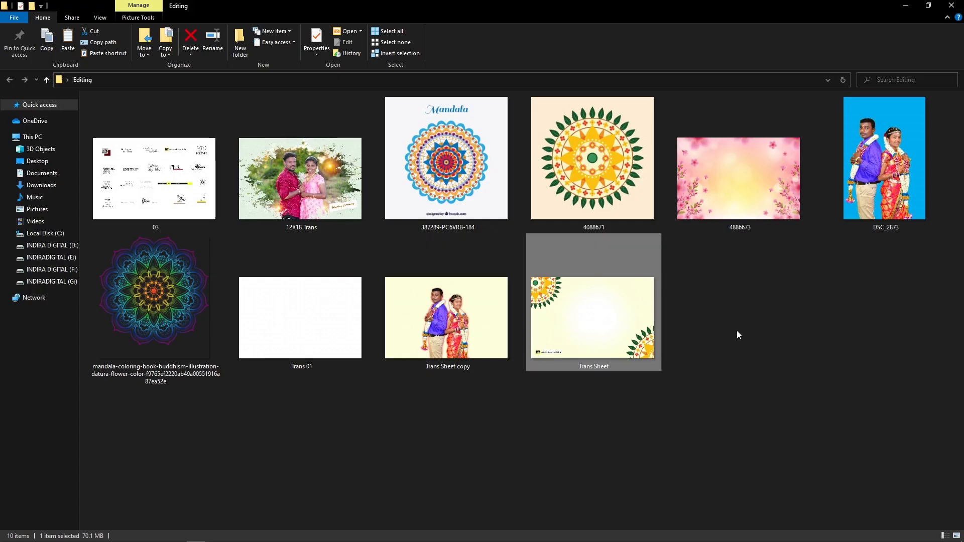
{"action": "left_click", "coordinate": [602, 181]}
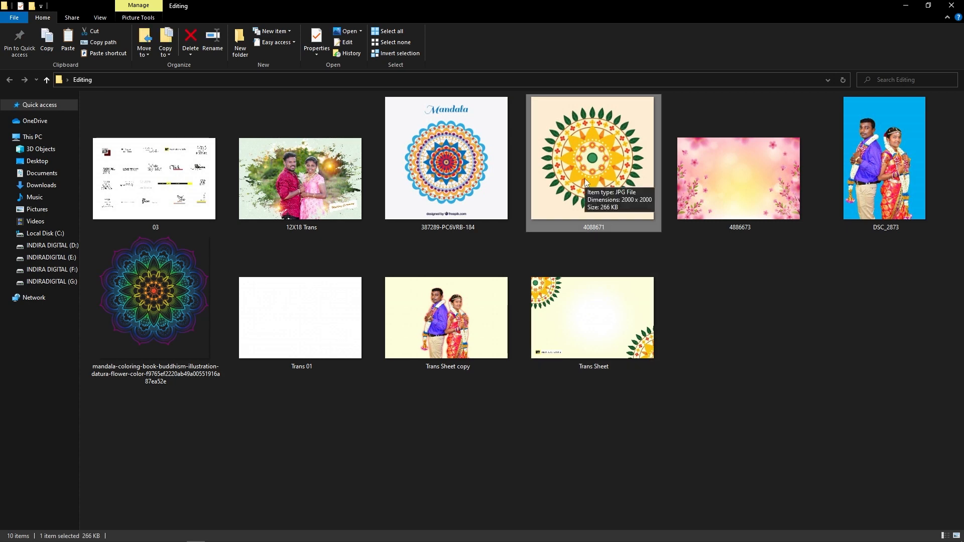
{"action": "double_click", "coordinate": [607, 209]}
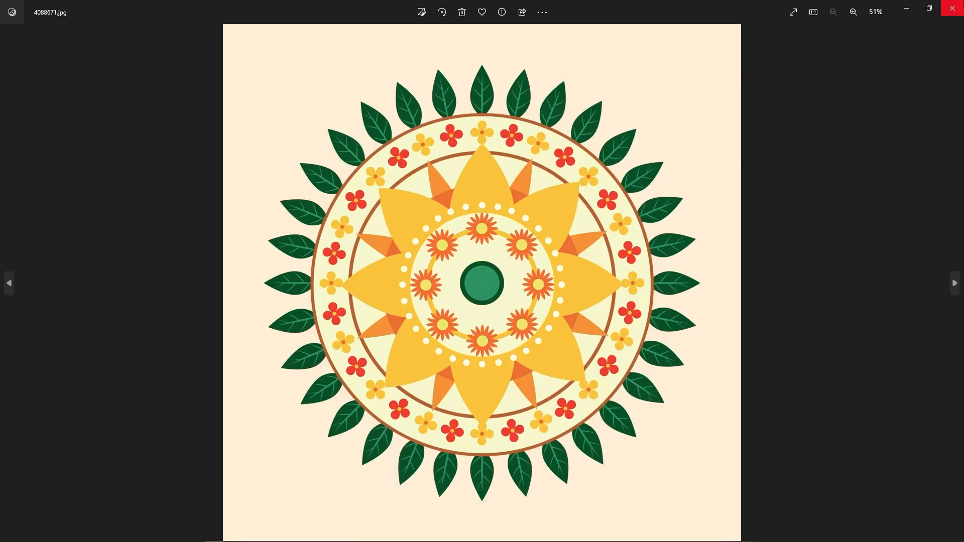
{"action": "left_click", "coordinate": [952, 8]}
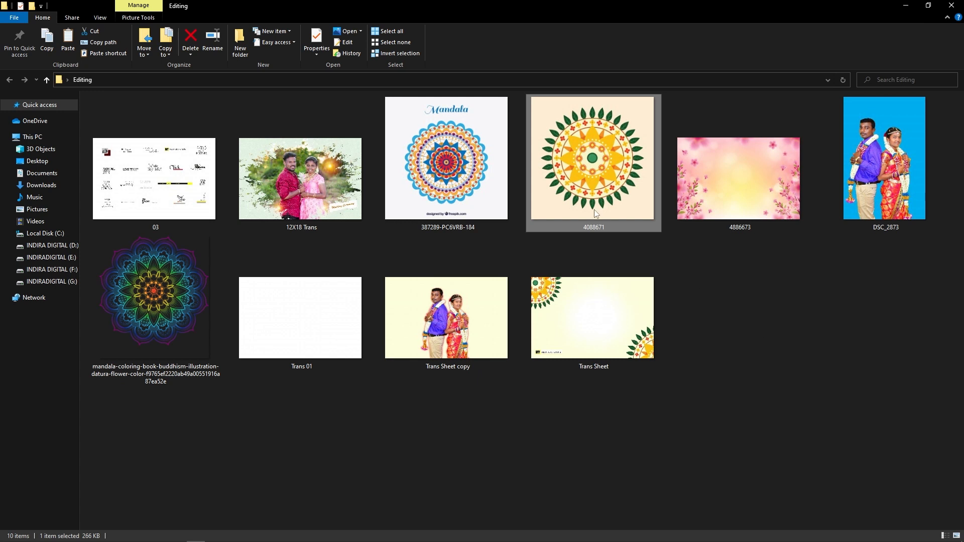
Open 4088671.jpg in Photoshop and copy the mandala into Trans 01 as a new layer
{"action": "key", "text": "alt+Tab"}
{"action": "left_click_drag", "start_coordinate": [572, 139], "coordinate": [471, 344]}
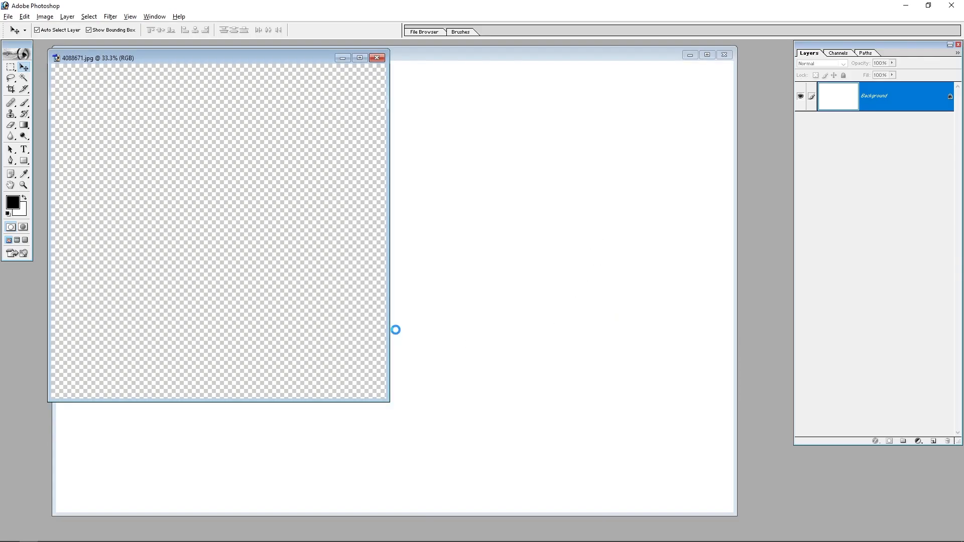
{"action": "left_click_drag", "start_coordinate": [220, 58], "coordinate": [387, 94]}
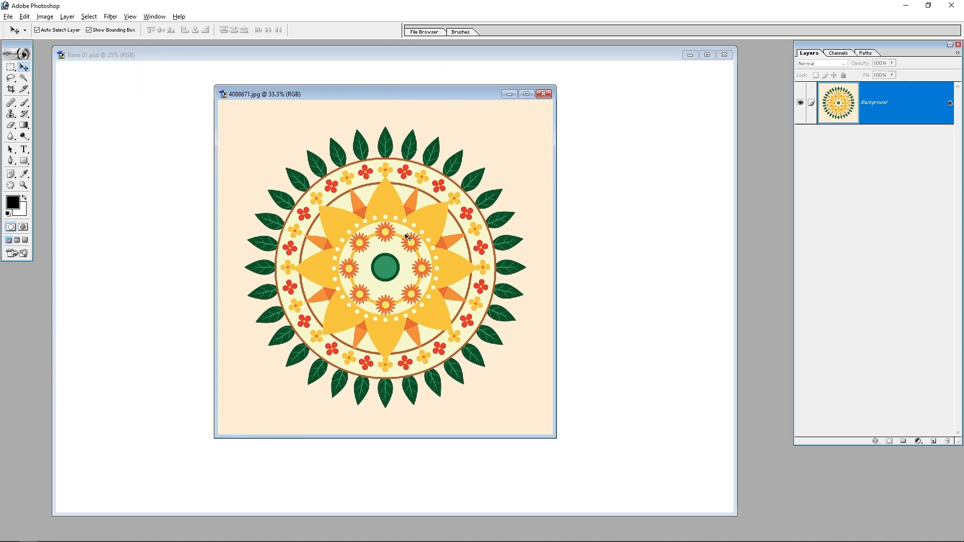
{"action": "left_click_drag", "start_coordinate": [429, 202], "coordinate": [435, 228]}
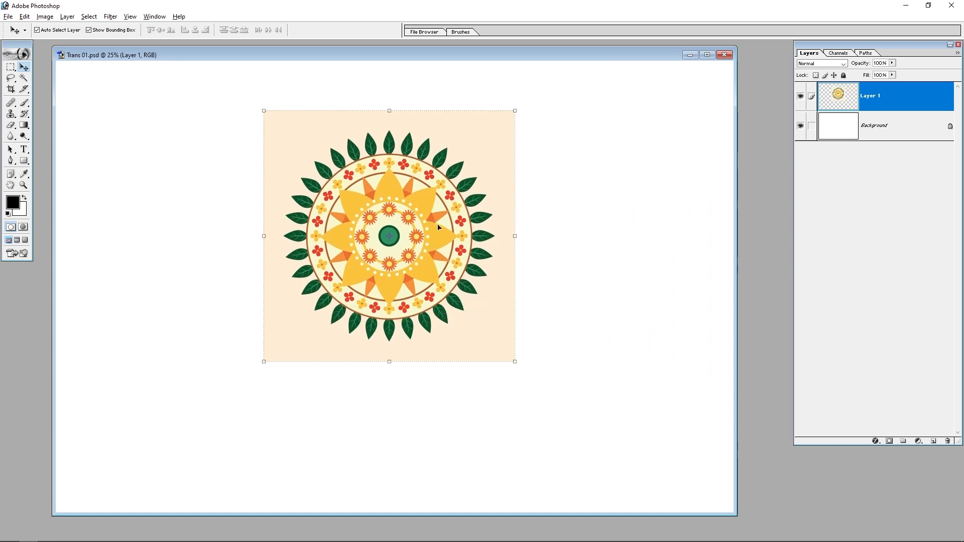
Select the cream background around the mandala with the Magic Wand and delete it from Layer 1
{"action": "left_click_drag", "start_coordinate": [516, 110], "coordinate": [267, 285]}
{"action": "key", "text": "w"}
{"action": "left_click", "coordinate": [315, 157]}
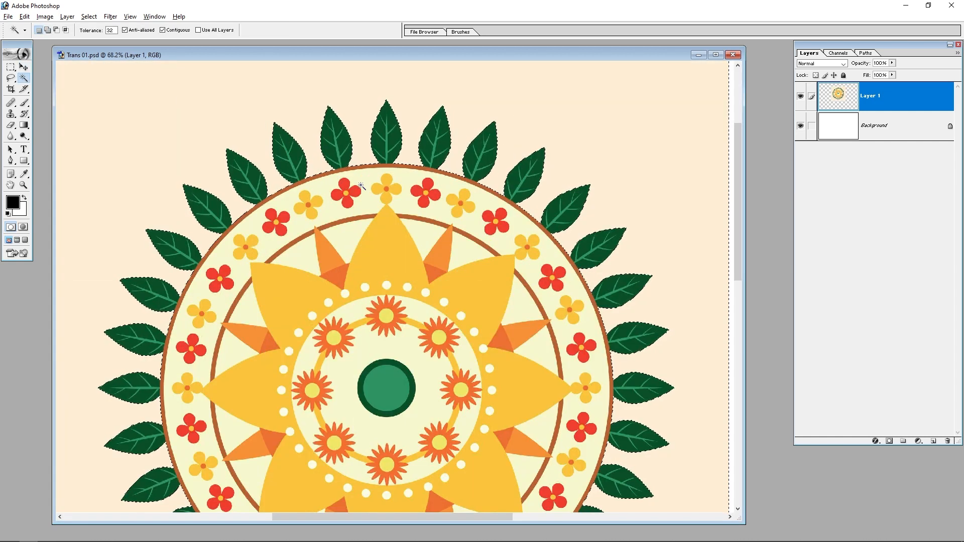
{"action": "key", "text": "Delete"}
{"action": "key", "text": "ctrl+0"}
{"action": "key", "text": "v"}
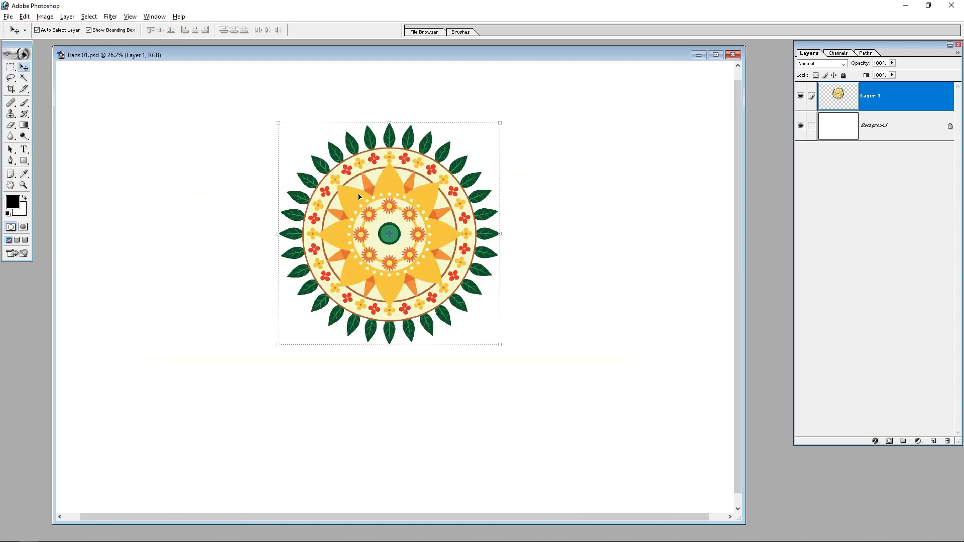
Brighten the mandala layer with Levels, setting the input black level to 21 and the white level to 226
{"action": "left_click", "coordinate": [502, 321], "text": "ctrl"}
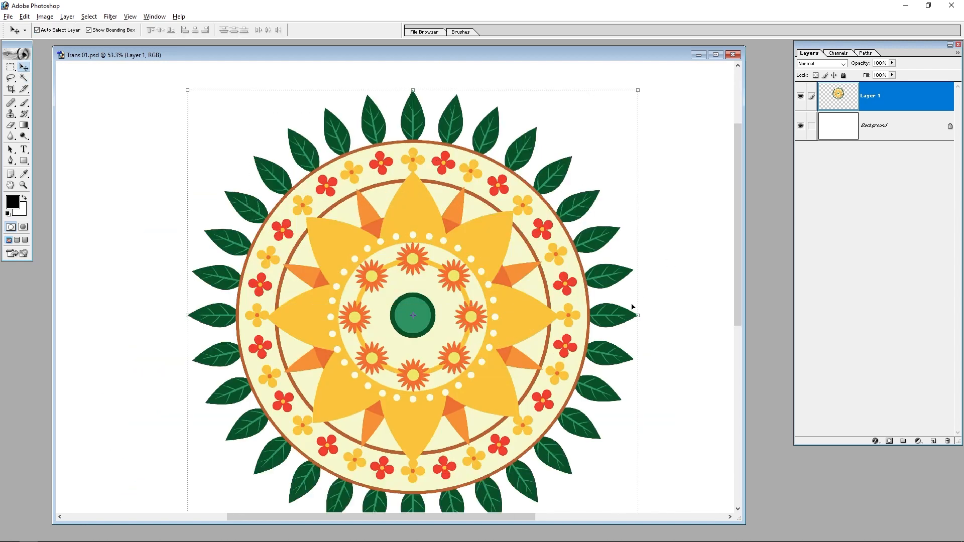
{"action": "key", "text": "ctrl+Tab"}
{"action": "key", "text": "ctrl+Tab"}
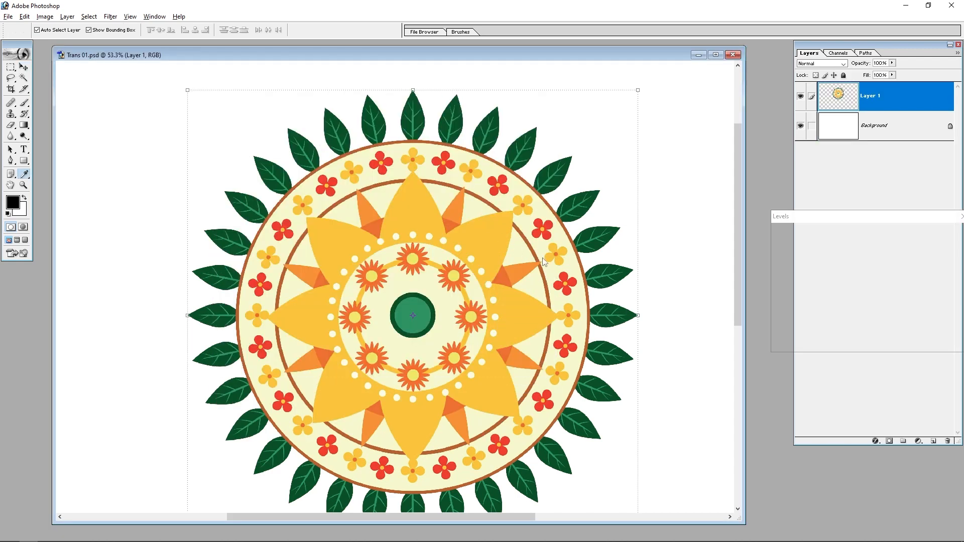
{"action": "key", "text": "ctrl+l"}
{"action": "left_click_drag", "start_coordinate": [820, 221], "coordinate": [657, 241]}
{"action": "left_click_drag", "start_coordinate": [620, 331], "coordinate": [631, 332]}
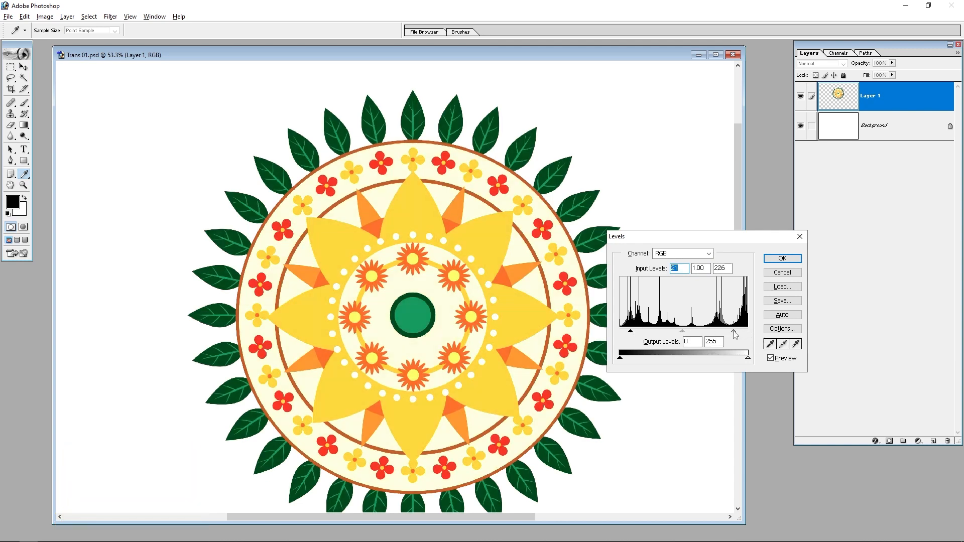
{"action": "key", "text": "Return"}
{"action": "key", "text": "v"}
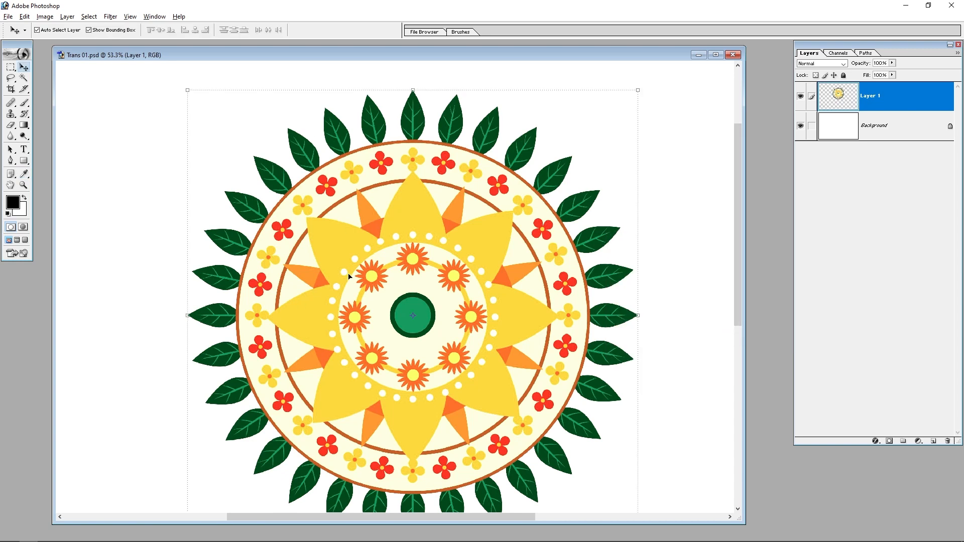
Raise the mandala layer's saturation to +50 with Hue/Saturation
{"action": "key", "text": "ctrl+u"}
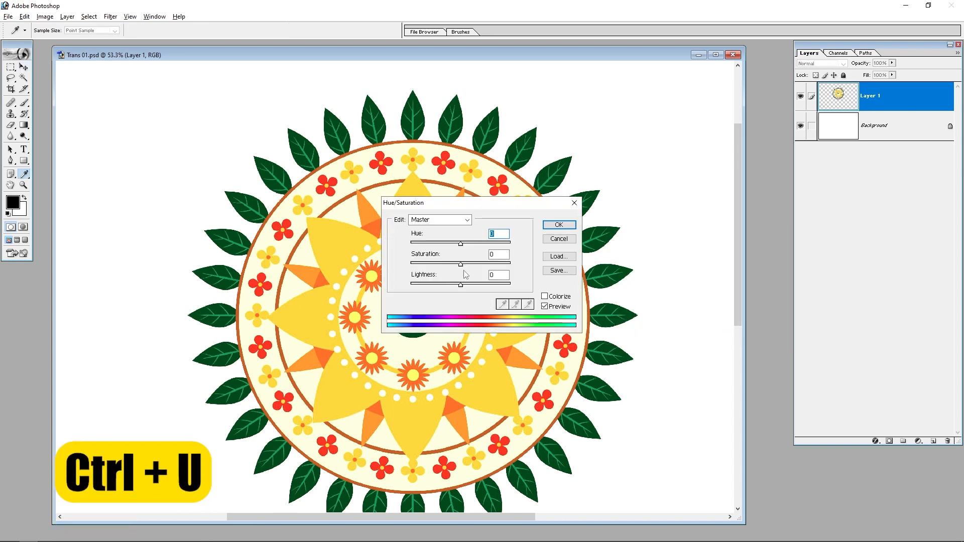
{"action": "left_click_drag", "start_coordinate": [466, 267], "coordinate": [487, 270]}
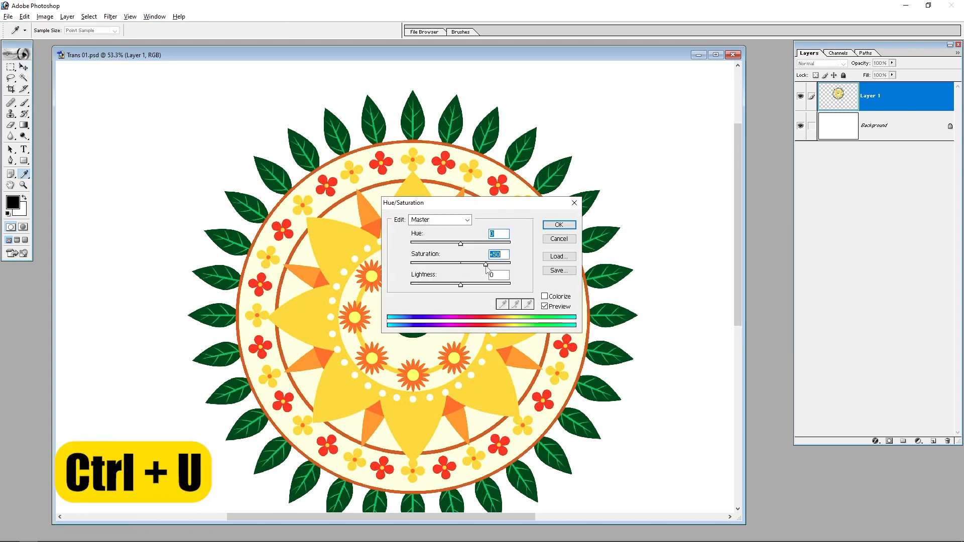
{"action": "key", "text": "Return"}
Move the mandala to the sheet's upper-left corner and enlarge it so that about a quarter fills the corner
{"action": "key", "text": "ctrl+minus"}
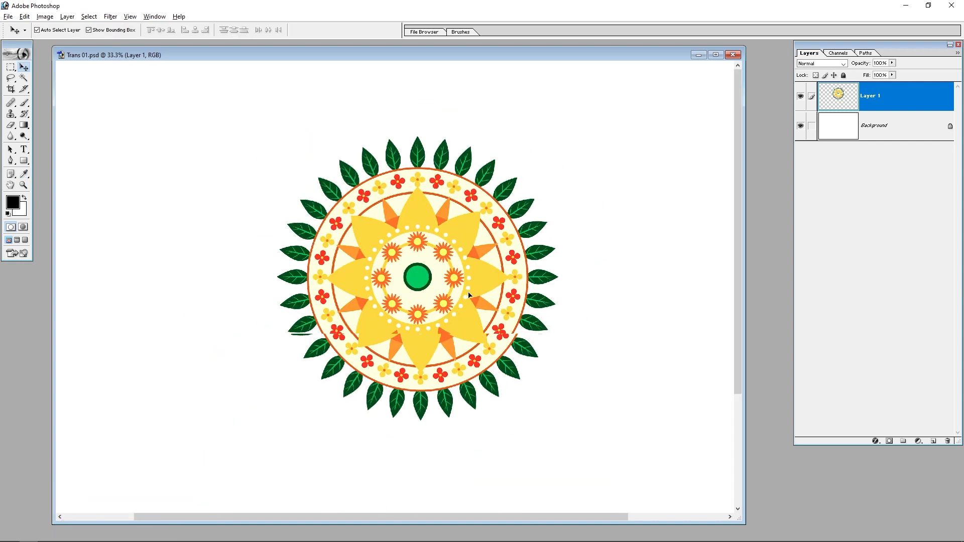
{"action": "key", "text": "f"}
{"action": "key", "text": "Tab"}
{"action": "key", "text": "ctrl+minus"}
{"action": "left_click_drag", "start_coordinate": [468, 216], "coordinate": [140, 63]}
{"action": "key", "text": "ctrl+t"}
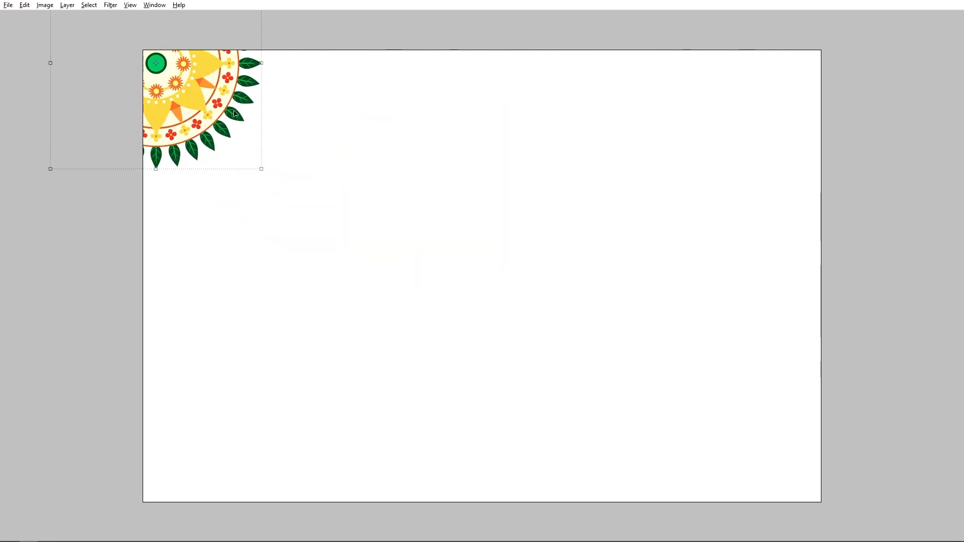
{"action": "left_click_drag", "start_coordinate": [263, 173], "coordinate": [329, 215]}
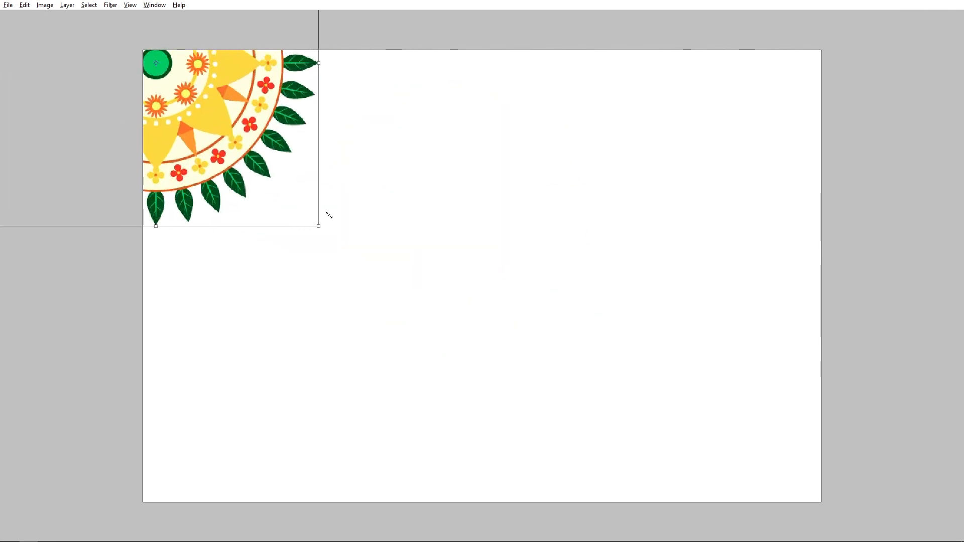
{"action": "left_click_drag", "start_coordinate": [190, 118], "coordinate": [199, 142]}
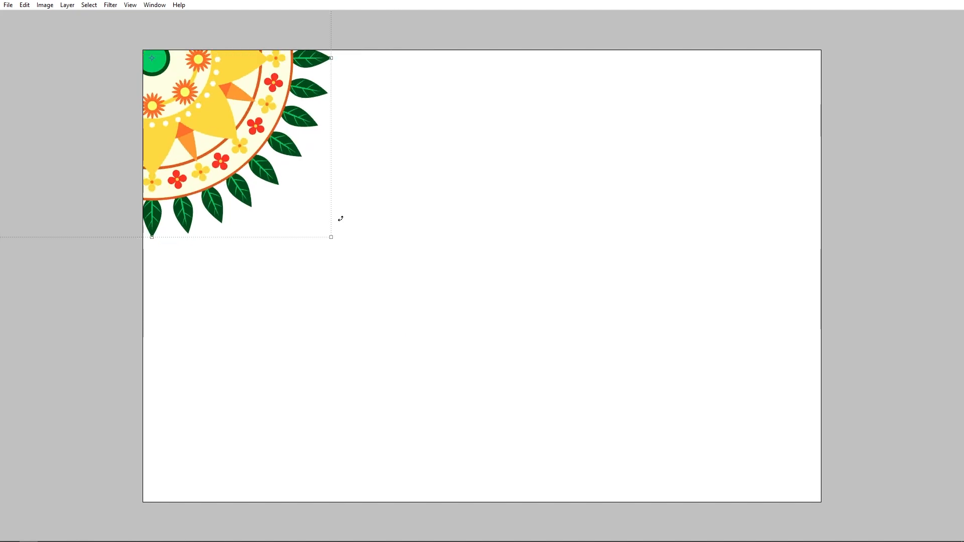
{"action": "key", "text": "Return"}
Duplicate the mandala, scale the copy down and place it centred on the sheet's lower-right corner
{"action": "key", "text": "Tab"}
{"action": "key", "text": "Tab"}
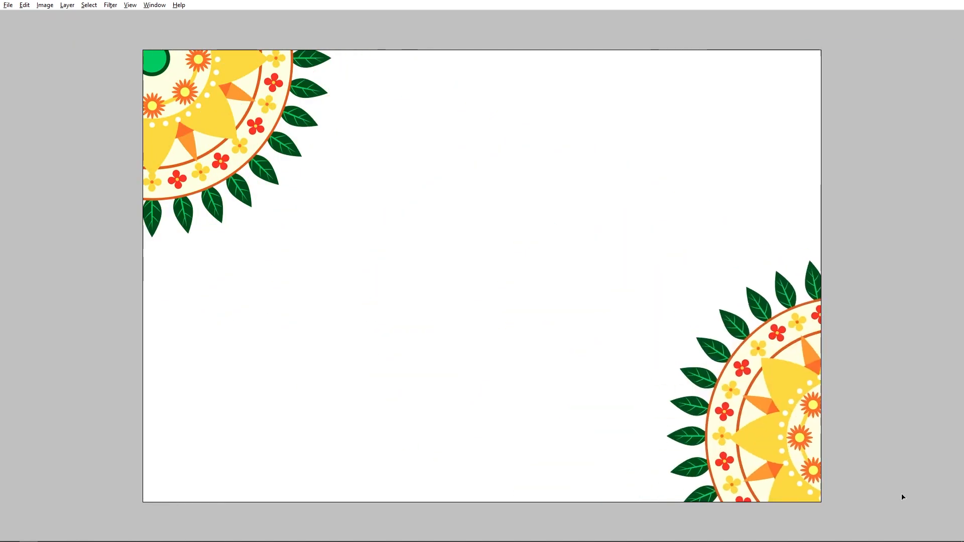
{"action": "key", "text": "ctrl+t"}
{"action": "left_click_drag", "start_coordinate": [802, 489], "coordinate": [660, 491]}
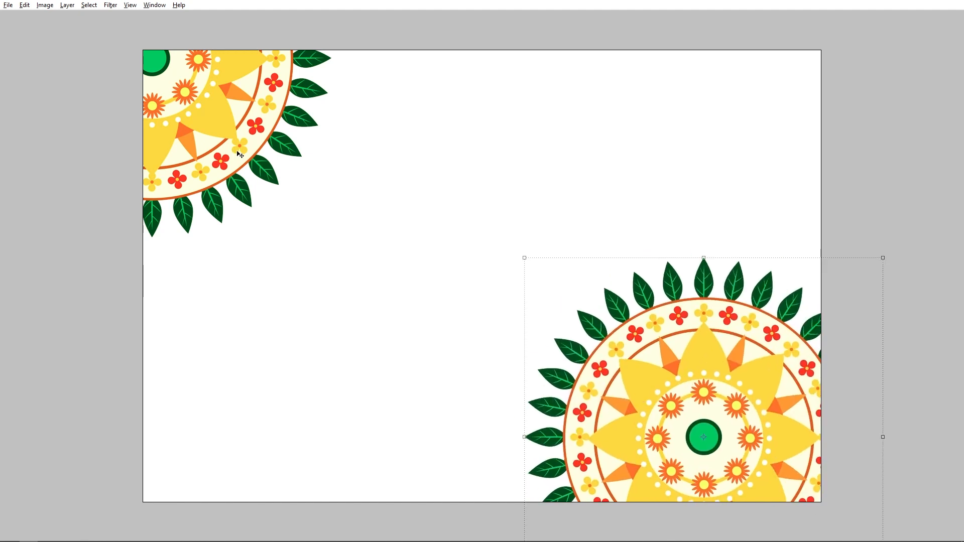
{"action": "left_click_drag", "start_coordinate": [521, 257], "coordinate": [595, 325]}
{"action": "left_click_drag", "start_coordinate": [680, 406], "coordinate": [798, 471]}
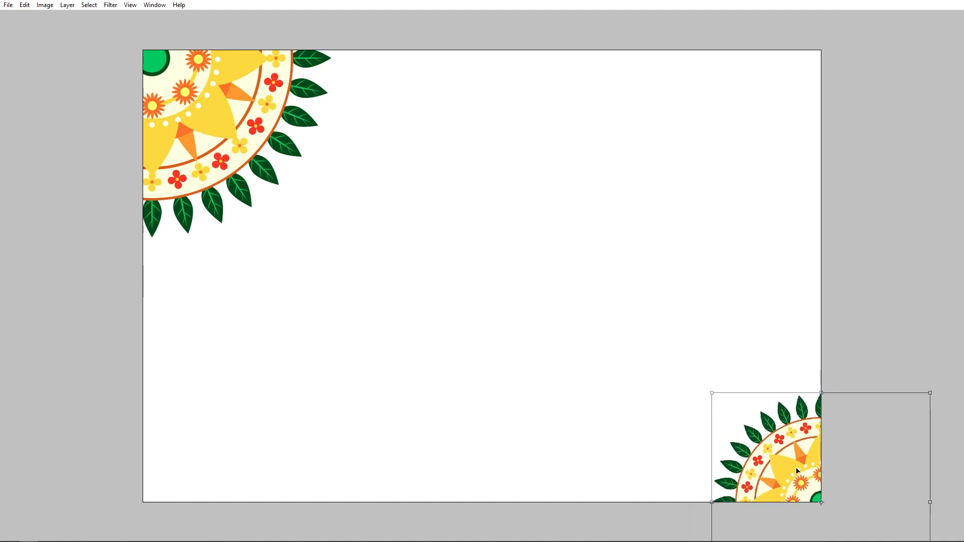
{"action": "key", "text": "Return"}
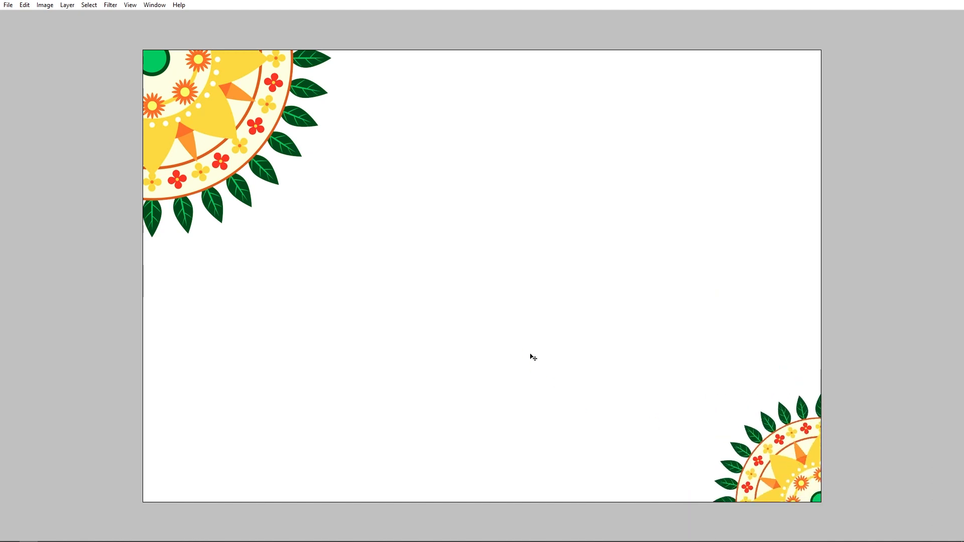
Try filling the Background layer with the pale yellow foreground color FFFEB1
{"action": "key", "text": "Tab"}
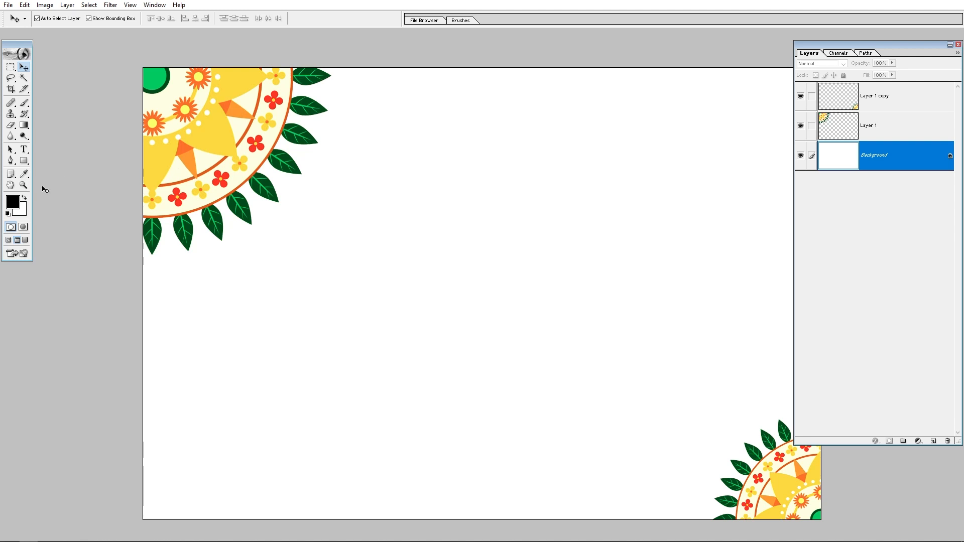
{"action": "left_click", "coordinate": [14, 203]}
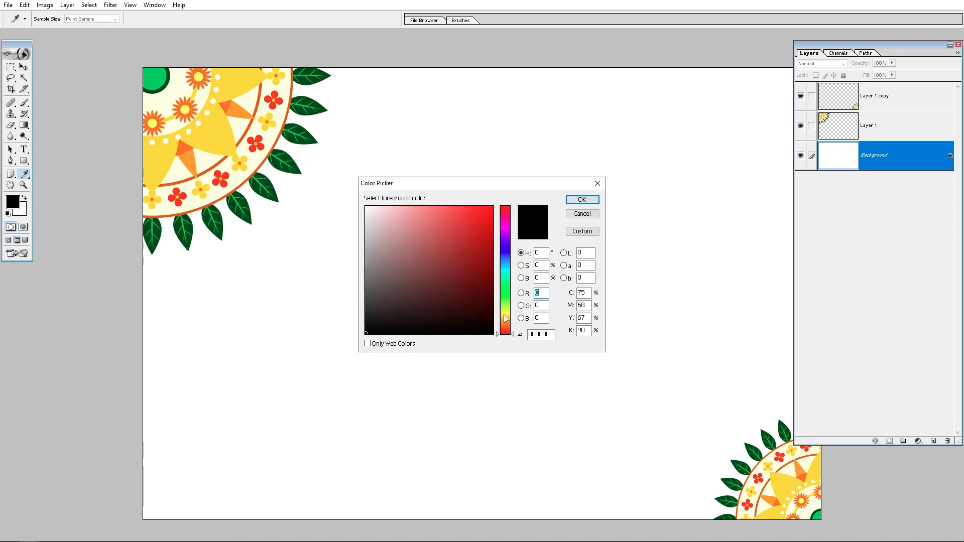
{"action": "left_click_drag", "start_coordinate": [505, 319], "coordinate": [505, 312]}
{"action": "left_click_drag", "start_coordinate": [416, 221], "coordinate": [404, 187]}
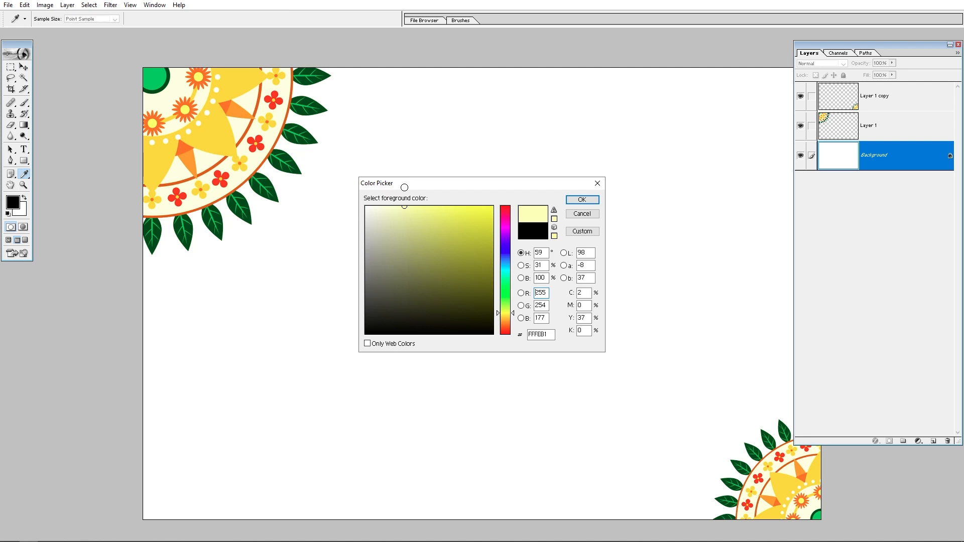
{"action": "left_click", "coordinate": [582, 200]}
{"action": "key", "text": "alt"}
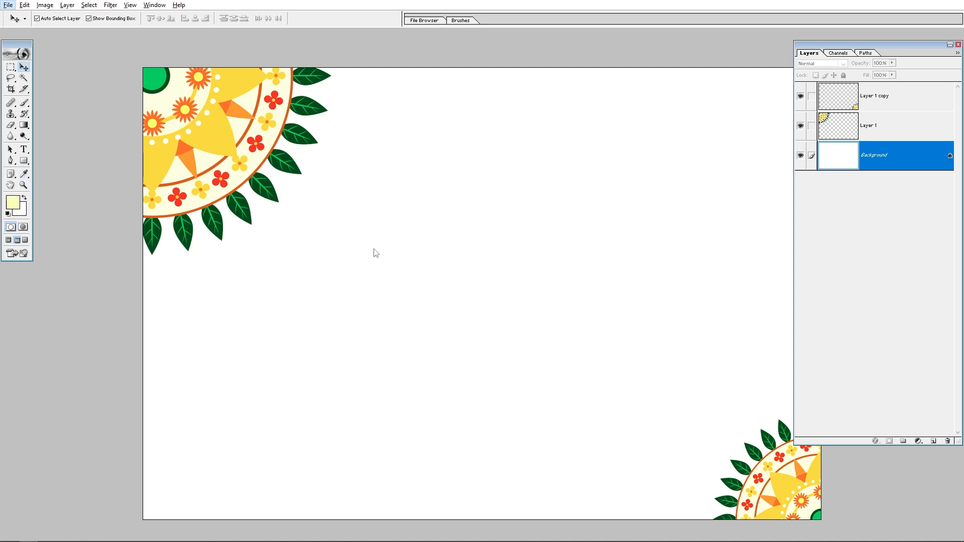
{"action": "key", "text": "alt+BackSpace"}
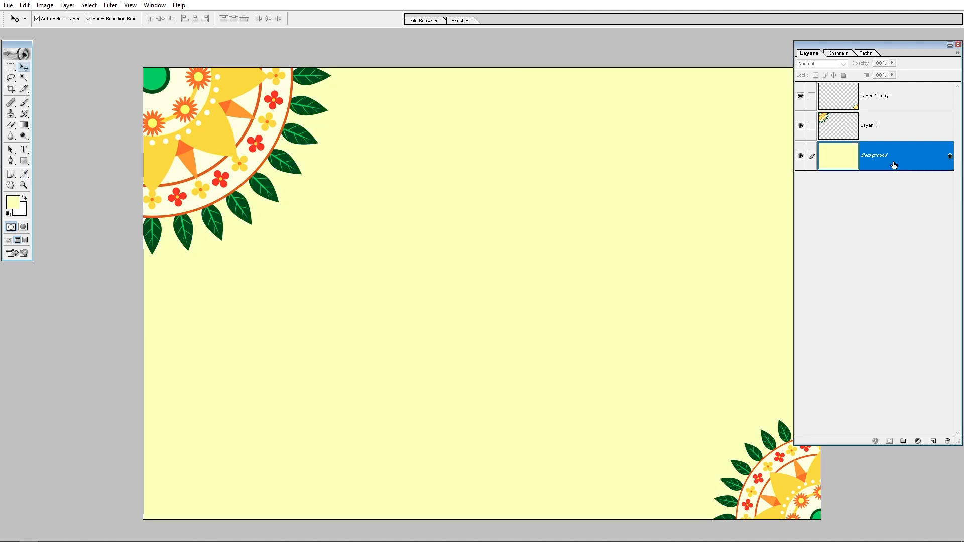
{"action": "key", "text": "ctrl+z"}
Sample the pale cream inside the mandala as the foreground color and fill the Background layer with it
{"action": "left_click", "coordinate": [13, 202]}
{"action": "left_click_drag", "start_coordinate": [388, 204], "coordinate": [389, 199]}
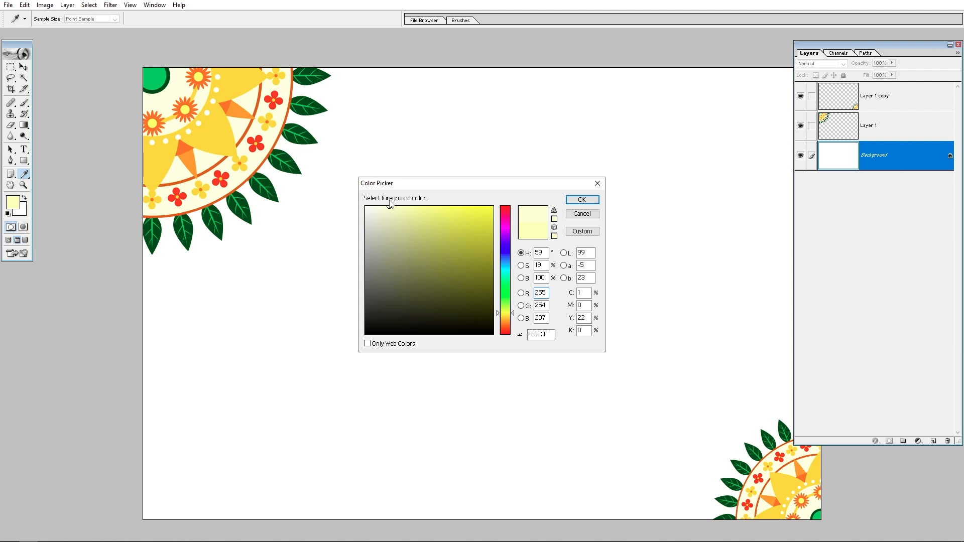
{"action": "left_click", "coordinate": [238, 182]}
{"action": "key", "text": "Return"}
{"action": "key", "text": "v"}
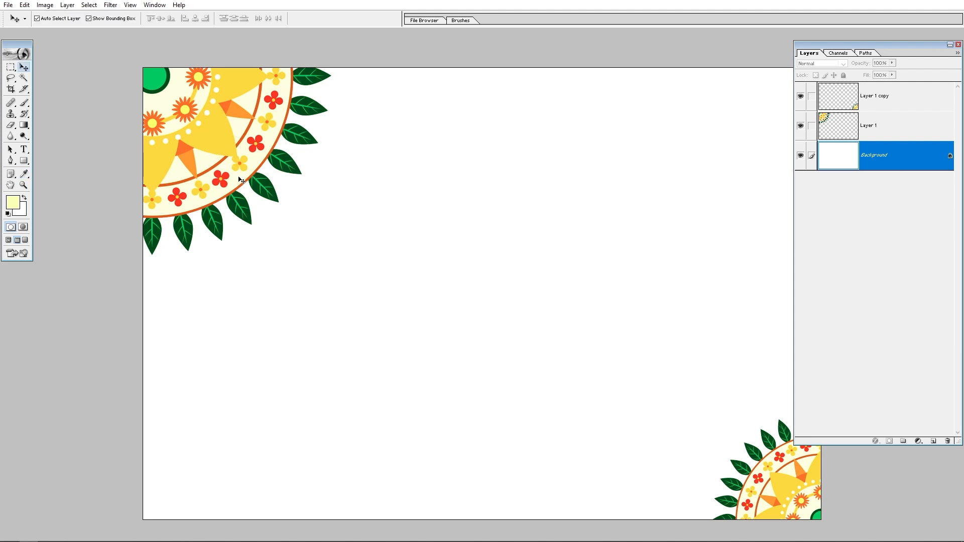
{"action": "key", "text": "alt+BackSpace"}
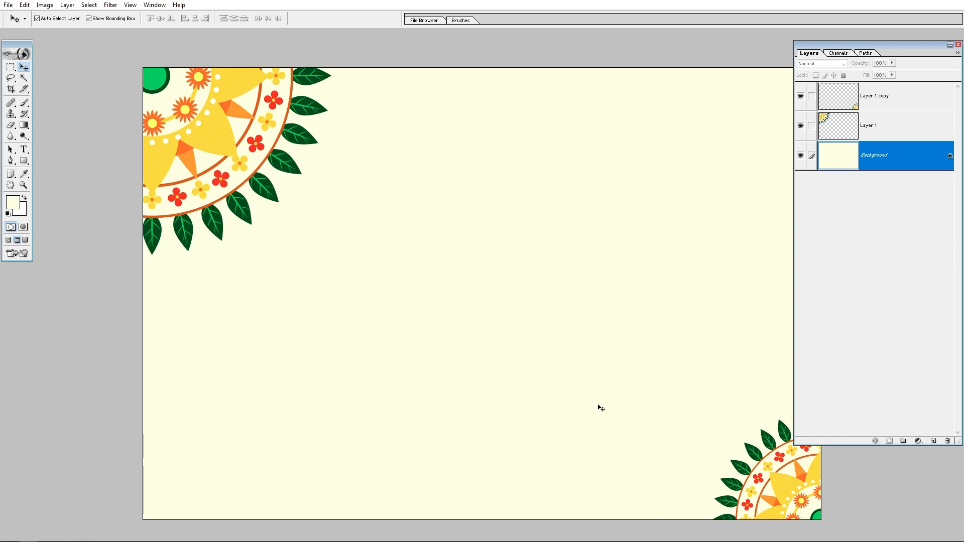
On a new layer above the Background, paint a soft white glow in the sheet's center with a 2500 px brush
{"action": "key", "text": "ctrl+minus"}
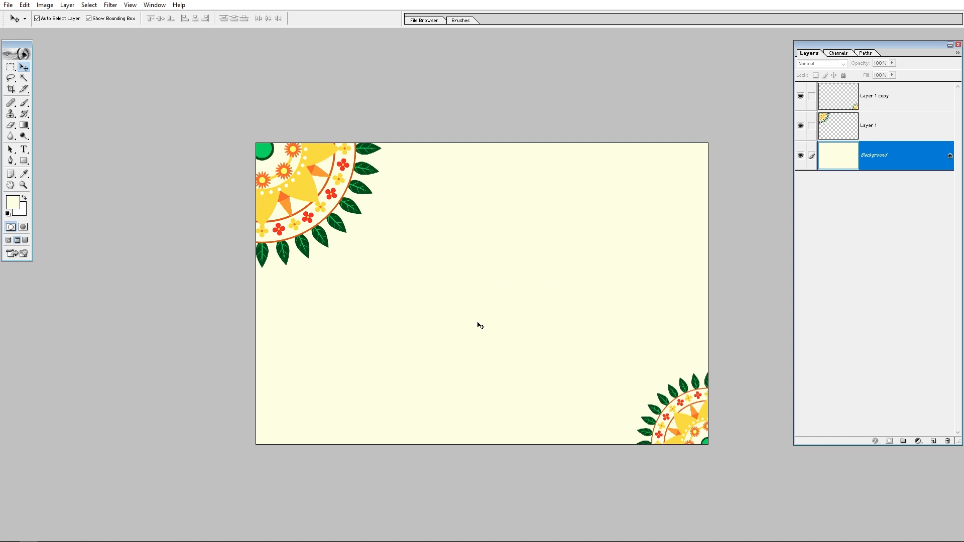
{"action": "key", "text": "b"}
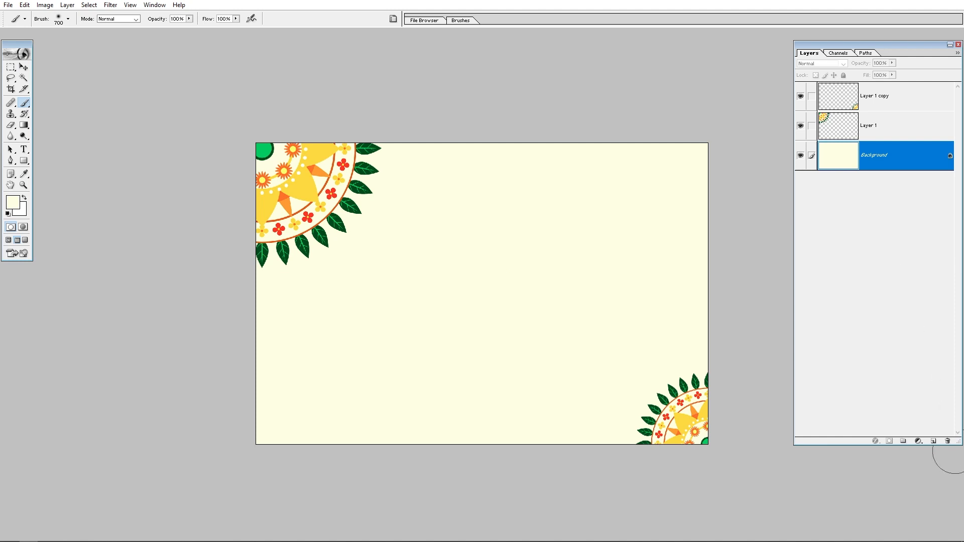
{"action": "left_click", "coordinate": [933, 441]}
{"action": "key", "text": "bracketright"}
{"action": "key", "text": "bracketright"}
{"action": "key", "text": "bracketright"}
{"action": "key", "text": "bracketright"}
{"action": "key", "text": "bracketright"}
{"action": "key", "text": "bracketright"}
{"action": "key", "text": "bracketright"}
{"action": "key", "text": "bracketright"}
{"action": "key", "text": "bracketright"}
{"action": "key", "text": "bracketright"}
{"action": "key", "text": "bracketright"}
{"action": "key", "text": "bracketright"}
{"action": "key", "text": "bracketright"}
{"action": "key", "text": "bracketright"}
{"action": "key", "text": "bracketright"}
{"action": "key", "text": "bracketright"}
{"action": "key", "text": "bracketright"}
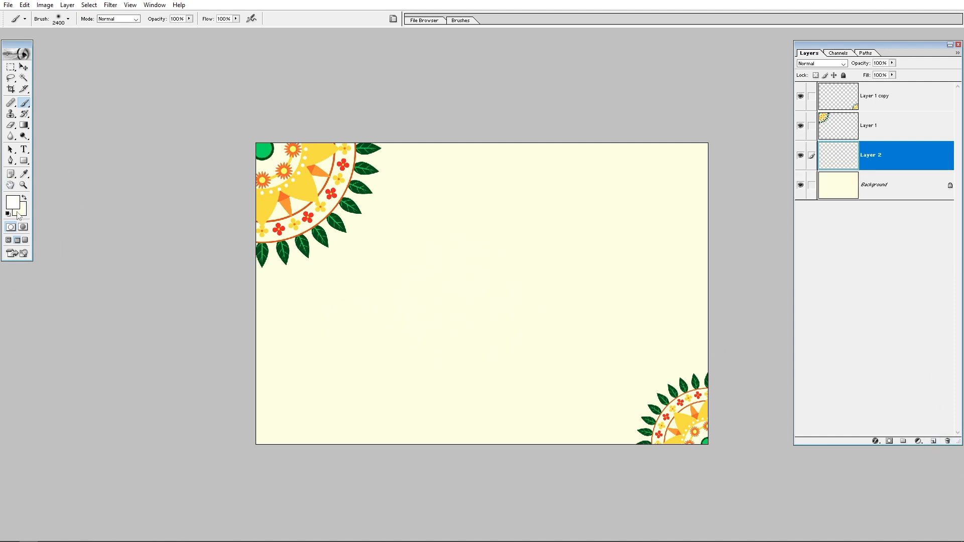
{"action": "key", "text": "bracketright"}
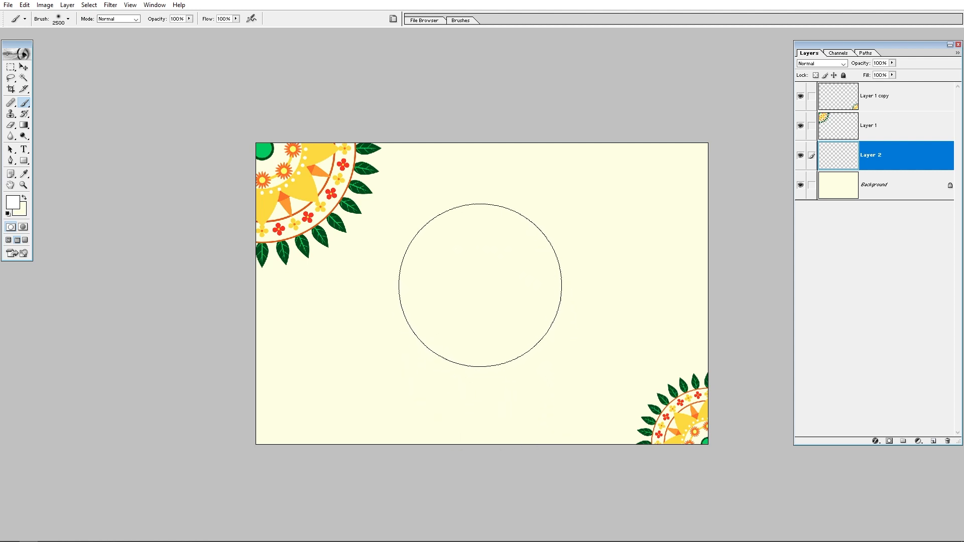
{"action": "left_click_drag", "start_coordinate": [476, 287], "coordinate": [486, 287]}
{"action": "left_click", "coordinate": [486, 287]}
{"action": "key", "text": "v"}
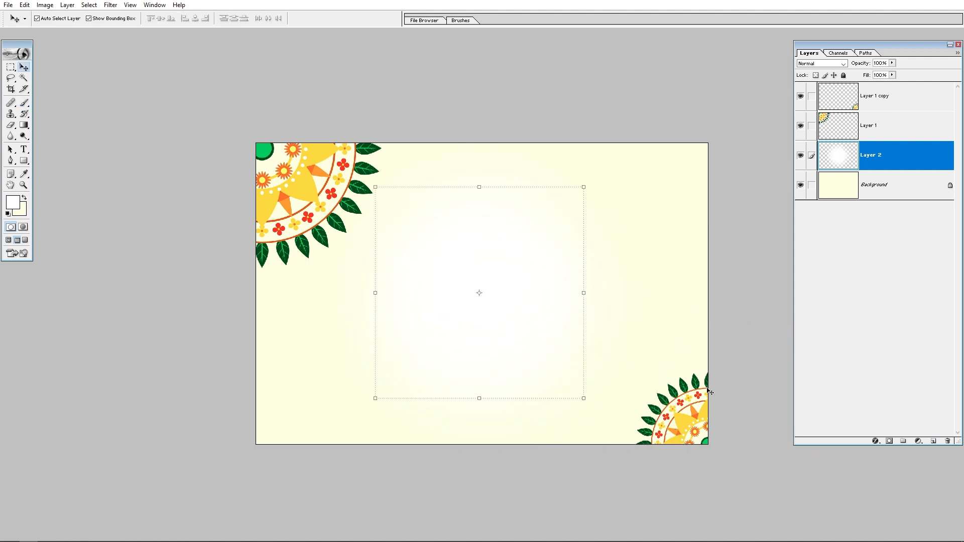
Open the title collection 03.psd from the Editing folder in Photoshop
{"action": "key", "text": "ctrl+plus"}
{"action": "left_click", "coordinate": [693, 357]}
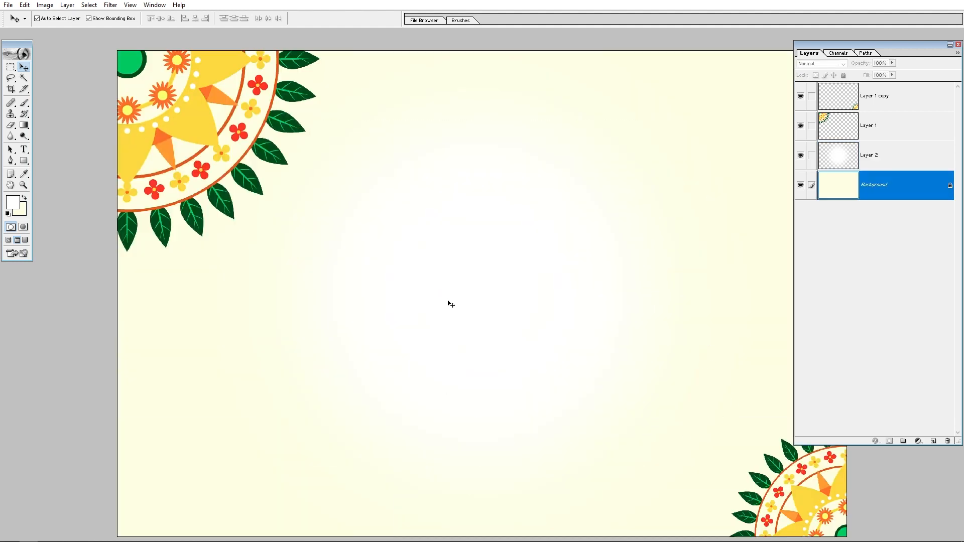
{"action": "key", "text": "alt+Tab"}
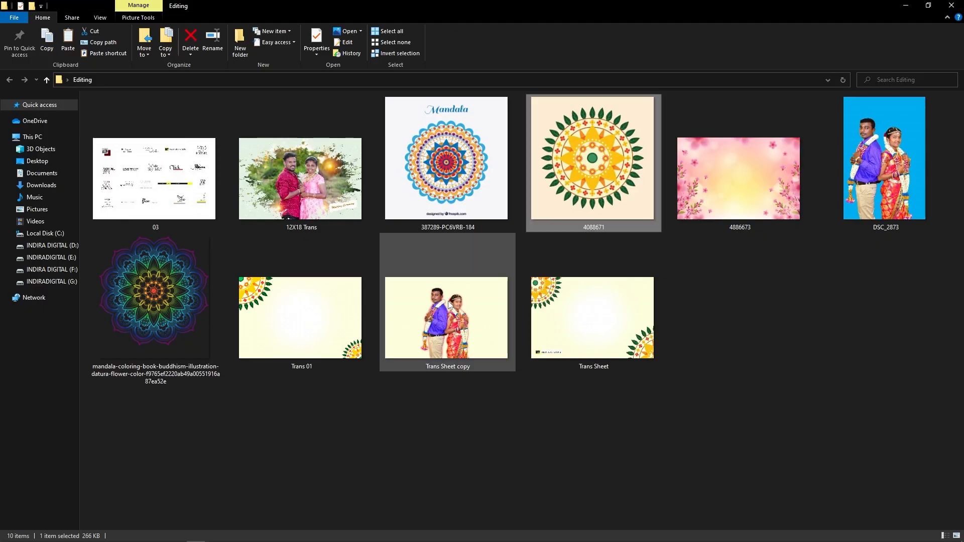
{"action": "key", "text": "alt+Tab"}
{"action": "left_click_drag", "start_coordinate": [156, 164], "coordinate": [330, 256]}
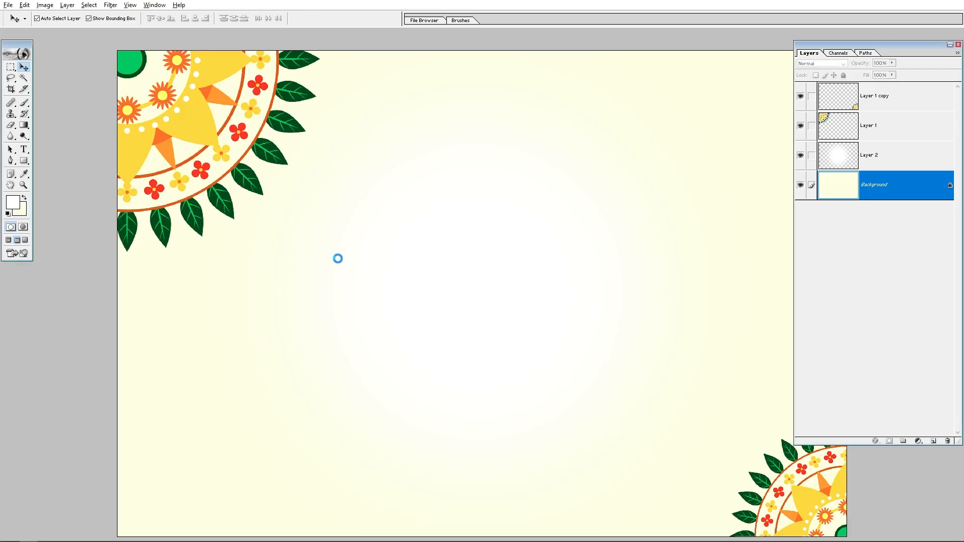
{"action": "left_click", "coordinate": [520, 223]}
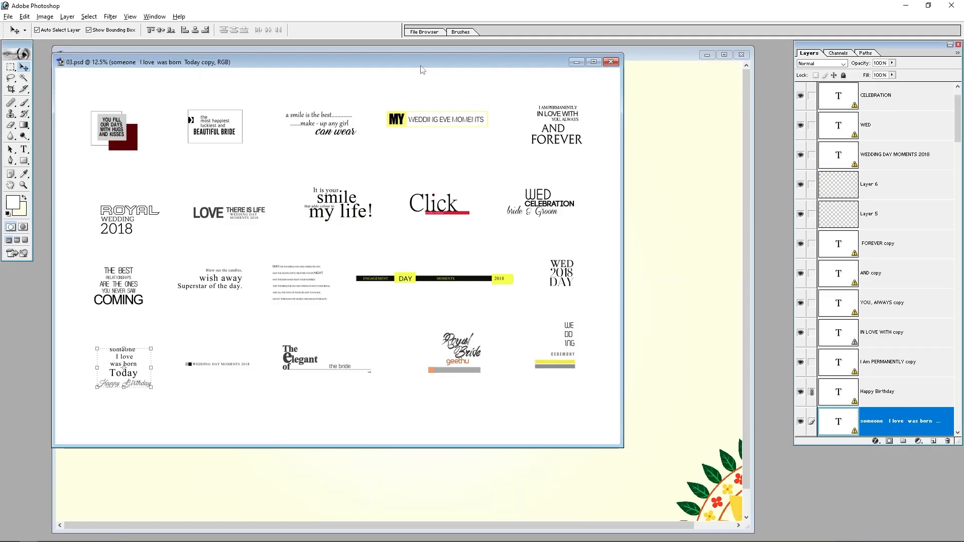
Try copying the linked MY WEDDING EVE MOMENTS title from 03.psd into Trans 01
{"action": "left_click_drag", "start_coordinate": [451, 66], "coordinate": [249, 261]}
{"action": "left_click_drag", "start_coordinate": [196, 320], "coordinate": [365, 224]}
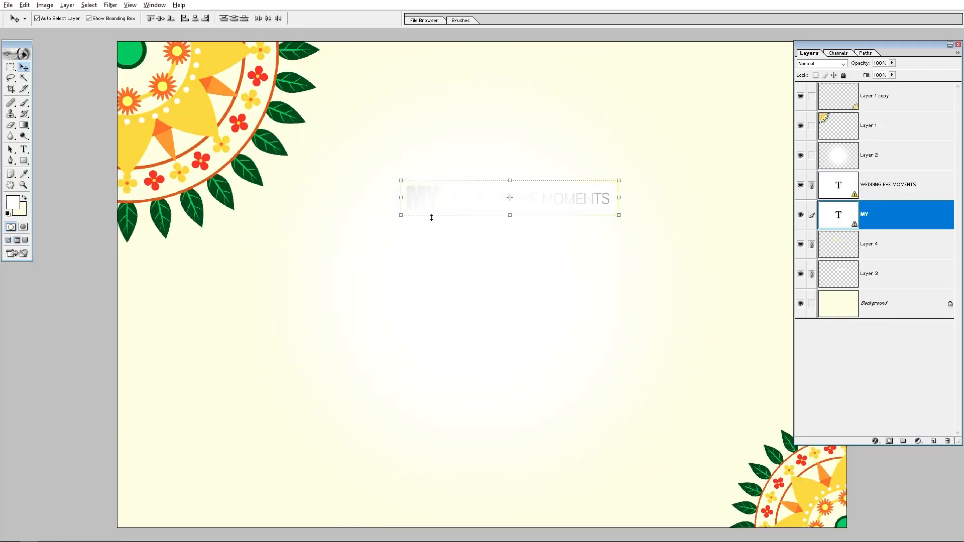
{"action": "key", "text": "ctrl+z"}
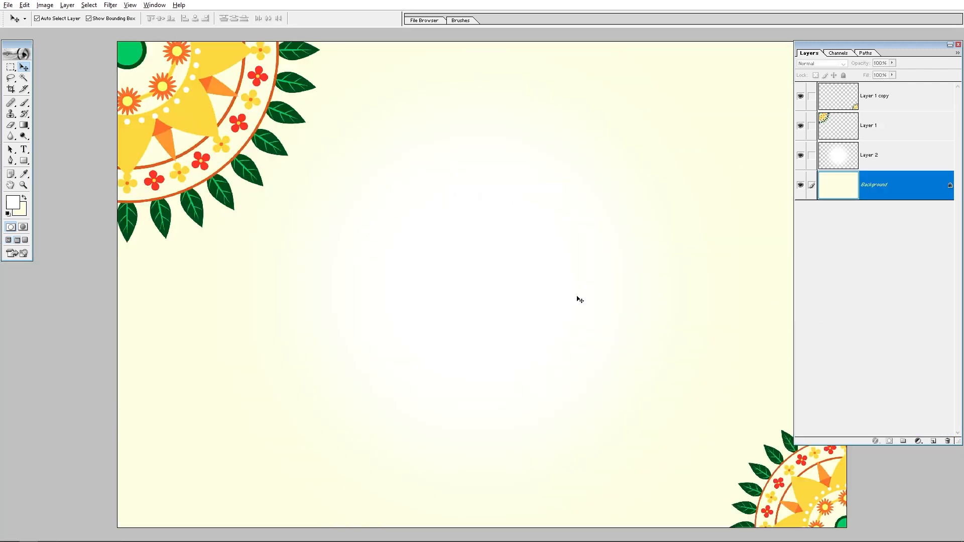
{"action": "left_click", "coordinate": [879, 101]}
{"action": "key", "text": "ctrl+minus"}
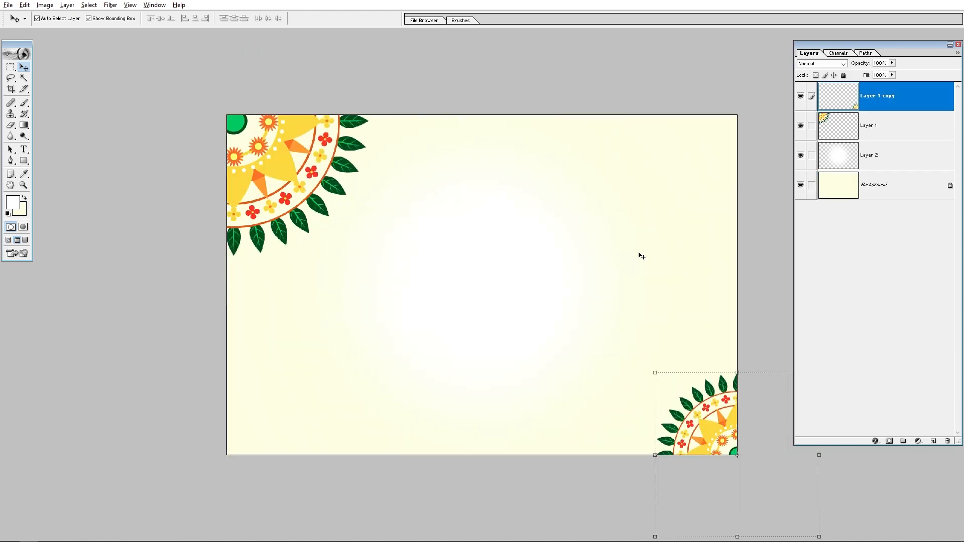
{"action": "left_click", "coordinate": [879, 188]}
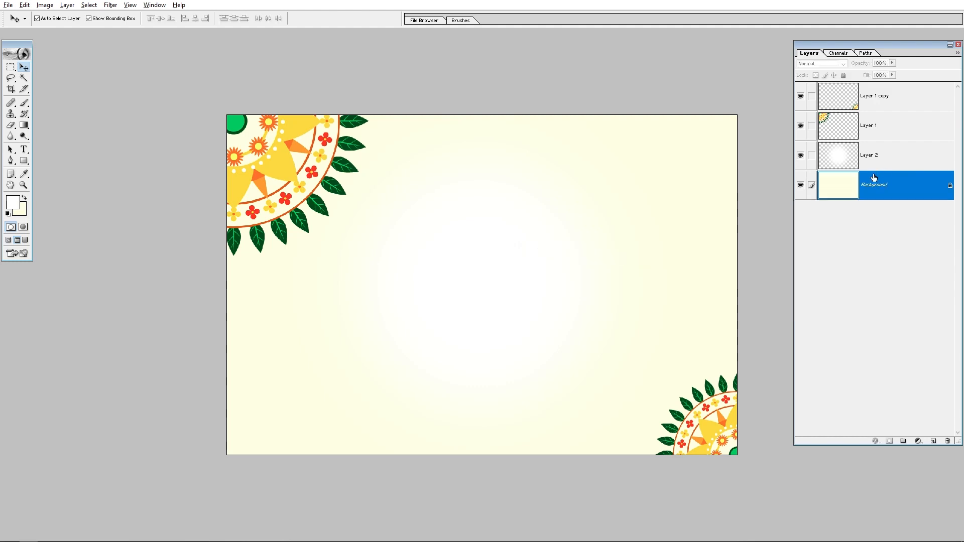
Copy the linked MY WEDDING EVE MOMENTS title from 03.psd above Layer 1 copy and place it in the sheet's lower-left corner
{"action": "left_click", "coordinate": [888, 101]}
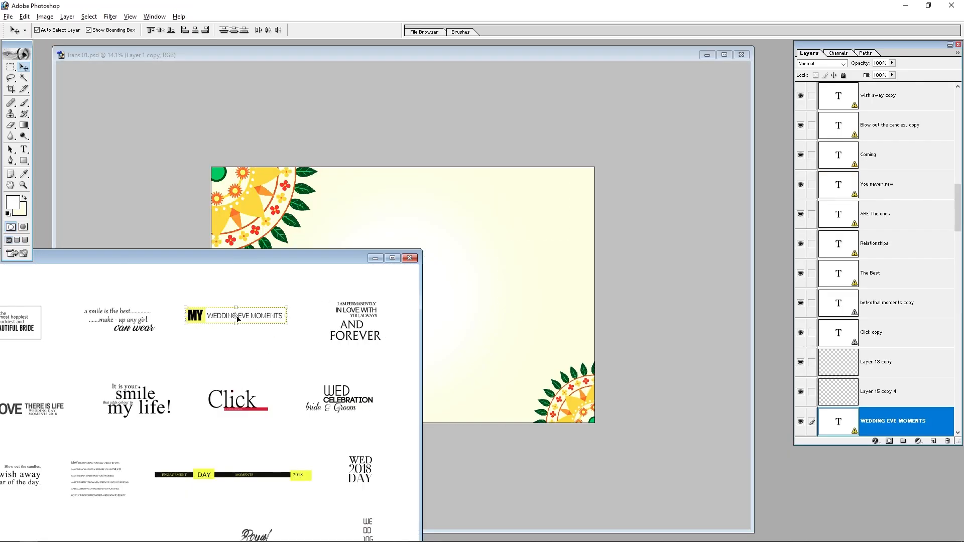
{"action": "left_click_drag", "start_coordinate": [238, 319], "coordinate": [374, 335]}
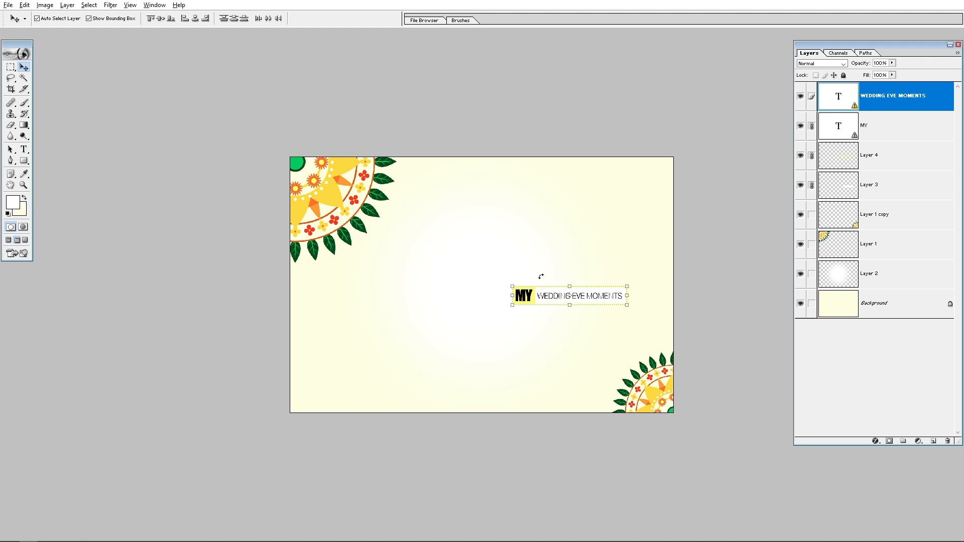
{"action": "left_click_drag", "start_coordinate": [526, 300], "coordinate": [309, 392]}
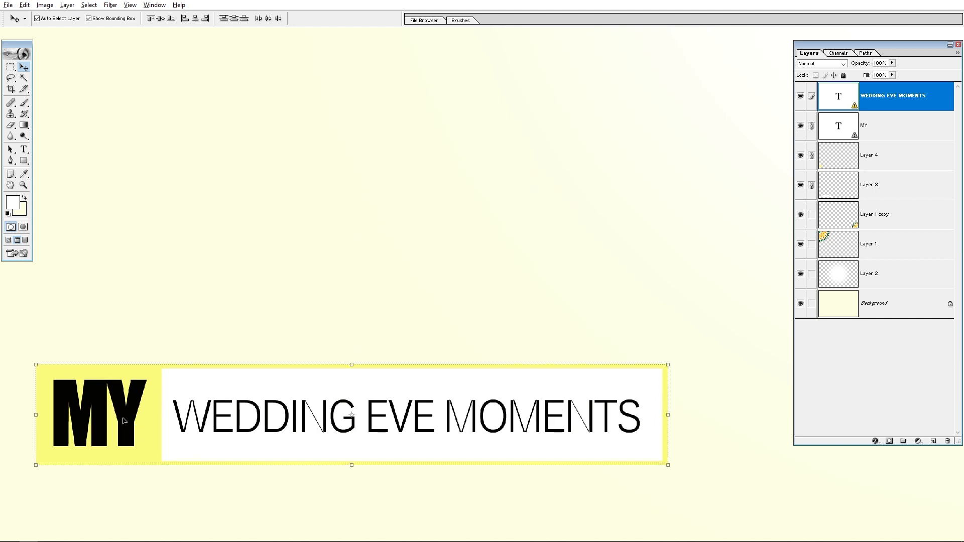
Set the MY and WEDDING EVE MOMENTS text layers of the title to 50% opacity
{"action": "right_click", "coordinate": [124, 422]}
{"action": "left_click", "coordinate": [145, 426]}
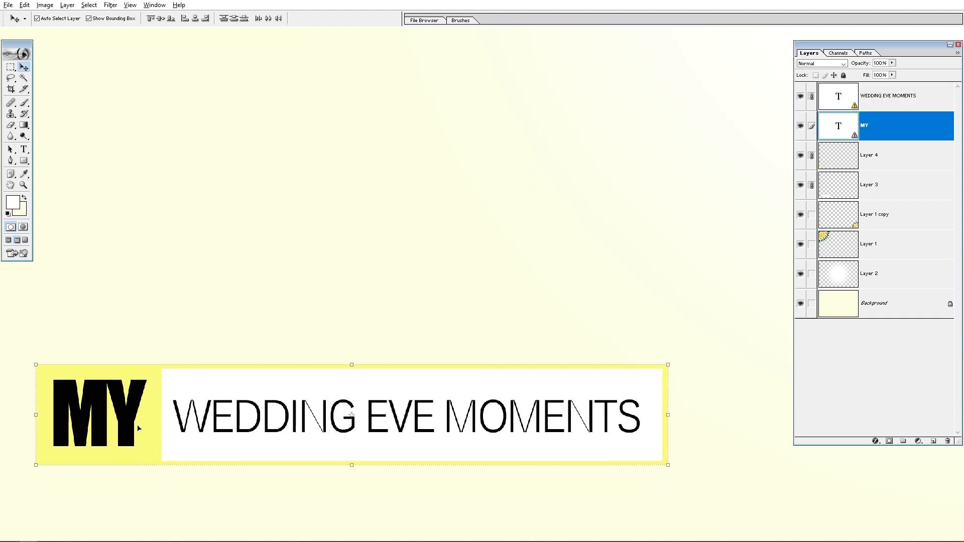
{"action": "key", "text": "5"}
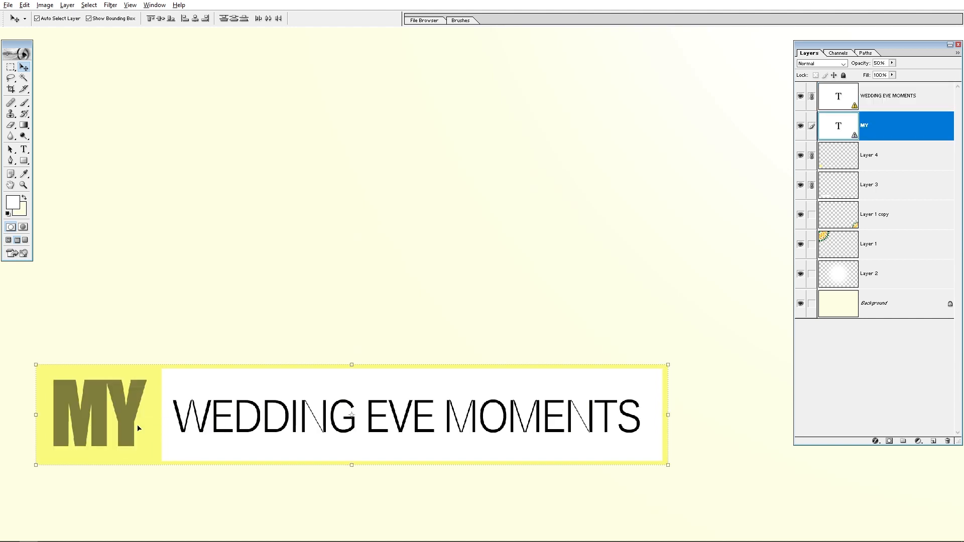
{"action": "key", "text": "0"}
{"action": "right_click", "coordinate": [205, 410]}
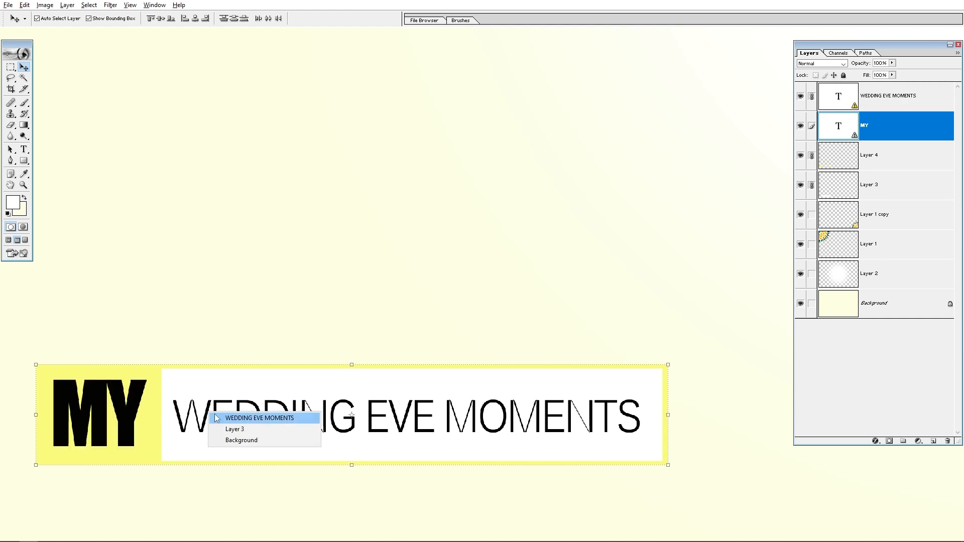
{"action": "left_click", "coordinate": [221, 418]}
{"action": "key", "text": "5"}
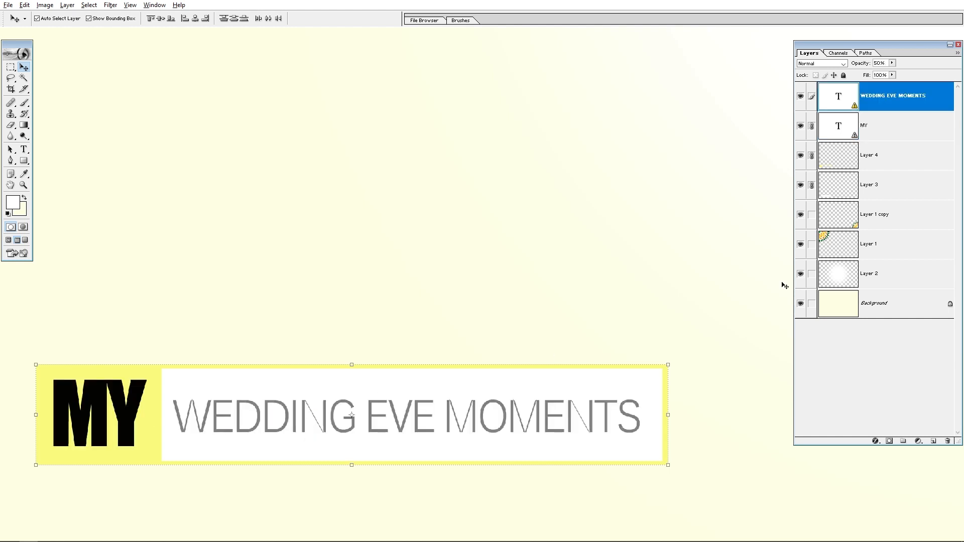
{"action": "right_click", "coordinate": [128, 415]}
{"action": "left_click", "coordinate": [132, 420]}
{"action": "key", "text": "5"}
{"action": "key", "text": "ctrl+0"}
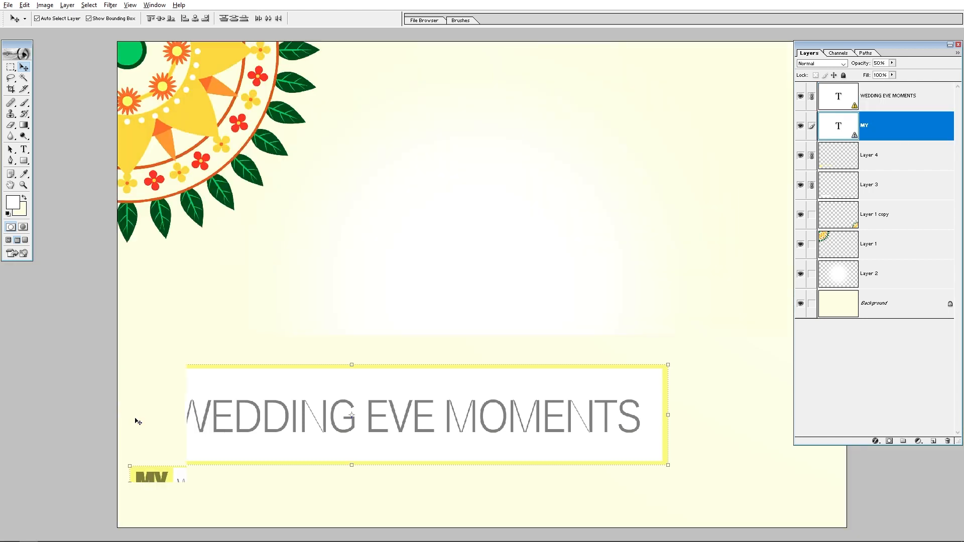
{"action": "left_click", "coordinate": [142, 356]}
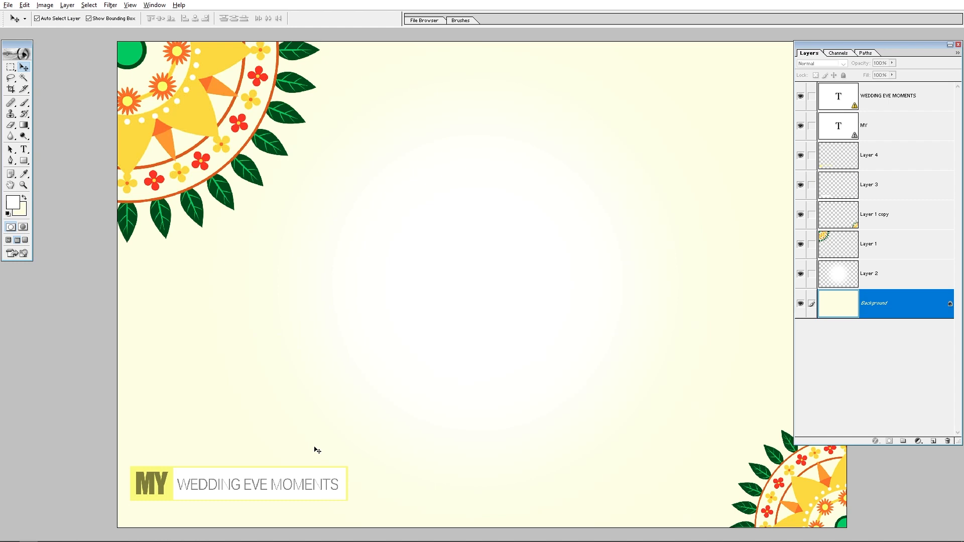
Preview the sheet full screen without panels and save Trans 01
{"action": "key", "text": "Tab"}
{"action": "key", "text": "f"}
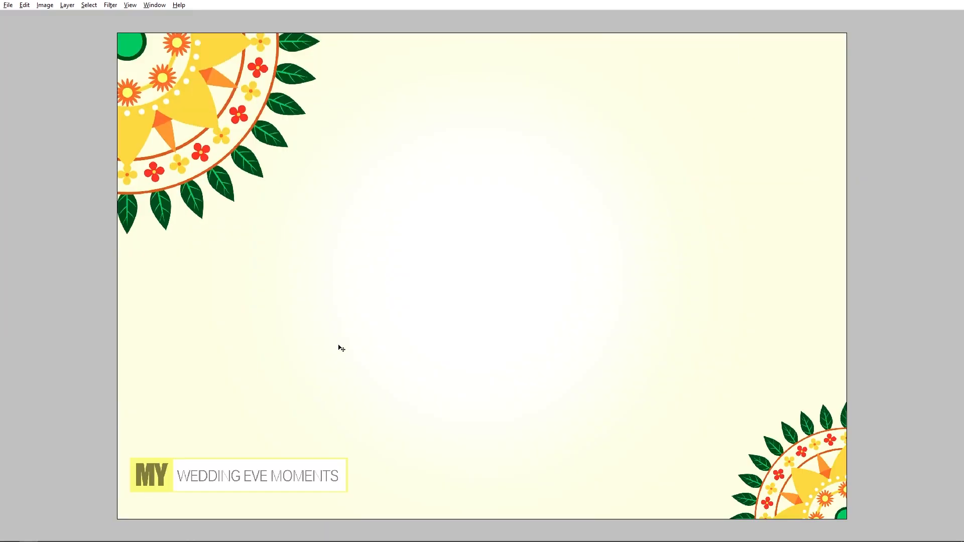
{"action": "key", "text": "ctrl+s"}
Open the couple photo DSC_2873 from the Editing folder in Photoshop
{"action": "key", "text": "alt+Tab"}
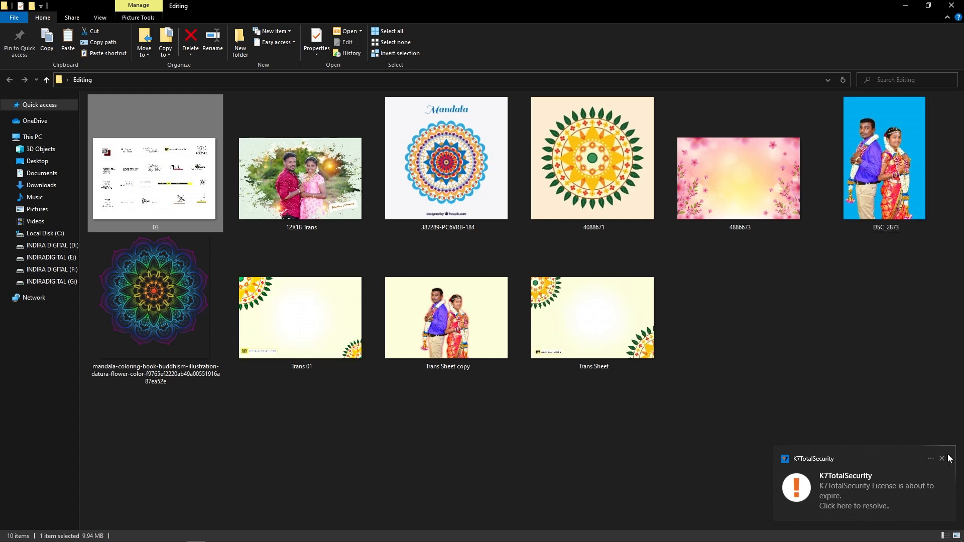
{"action": "left_click", "coordinate": [948, 457]}
{"action": "left_click", "coordinate": [904, 166]}
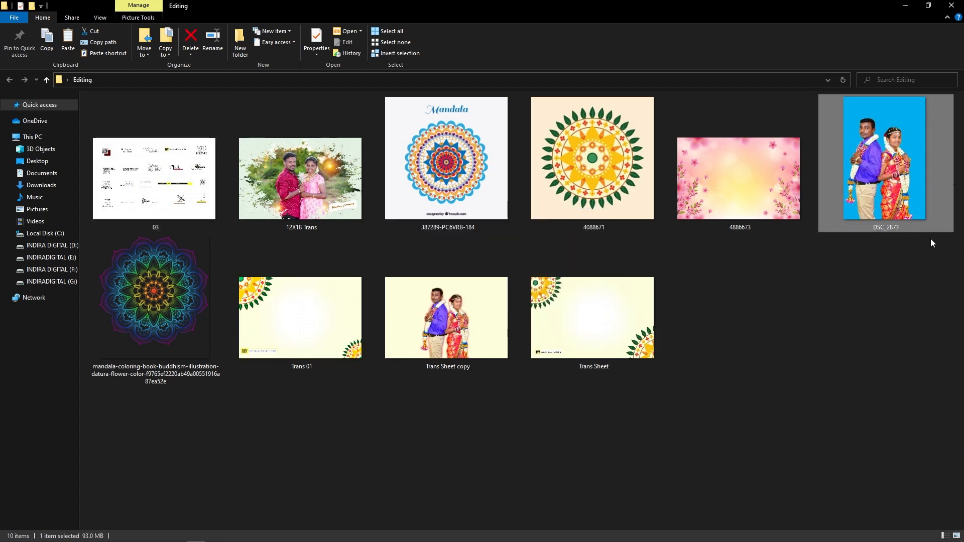
{"action": "key", "text": "alt+Tab"}
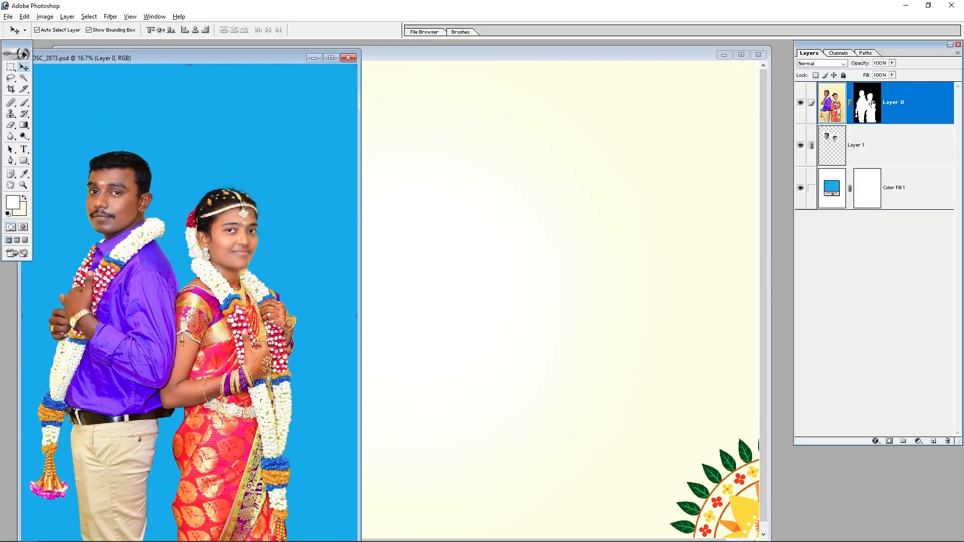
Compare the couple photo with Layer 0's mask disabled and enabled, and examine the cut-out edge around the bride's hair
{"action": "left_click", "coordinate": [871, 103], "text": "shift"}
{"action": "left_click_drag", "start_coordinate": [225, 63], "coordinate": [367, 59]}
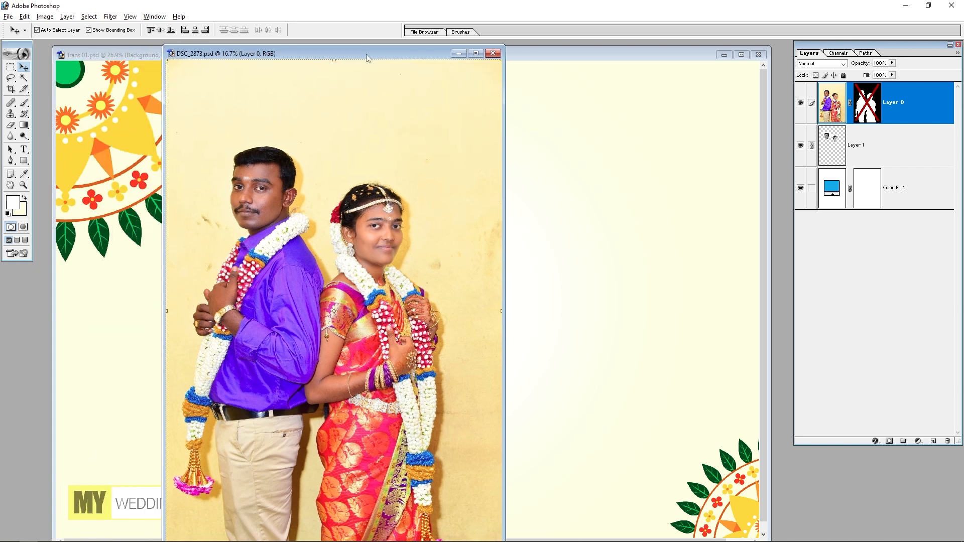
{"action": "left_click", "coordinate": [863, 110], "text": "shift"}
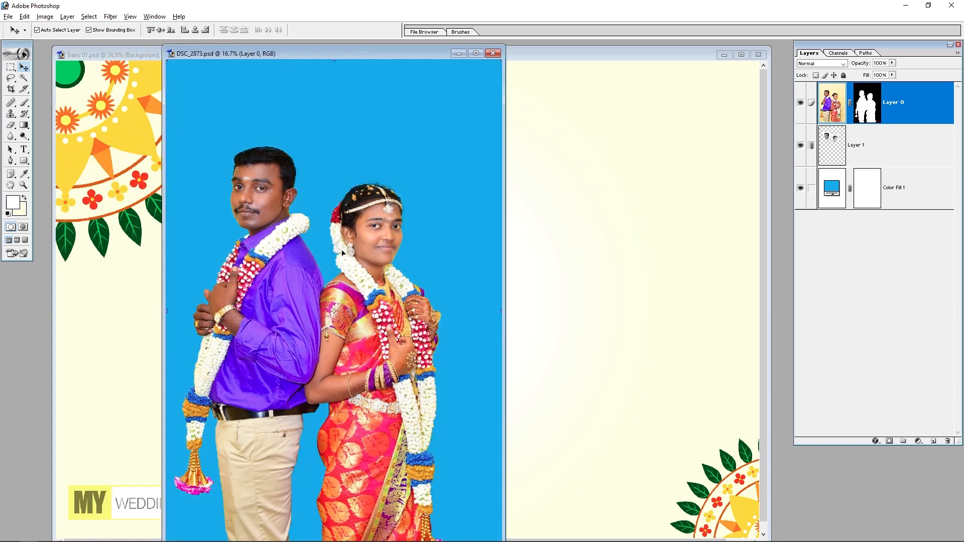
{"action": "left_click_drag", "start_coordinate": [414, 179], "coordinate": [355, 214]}
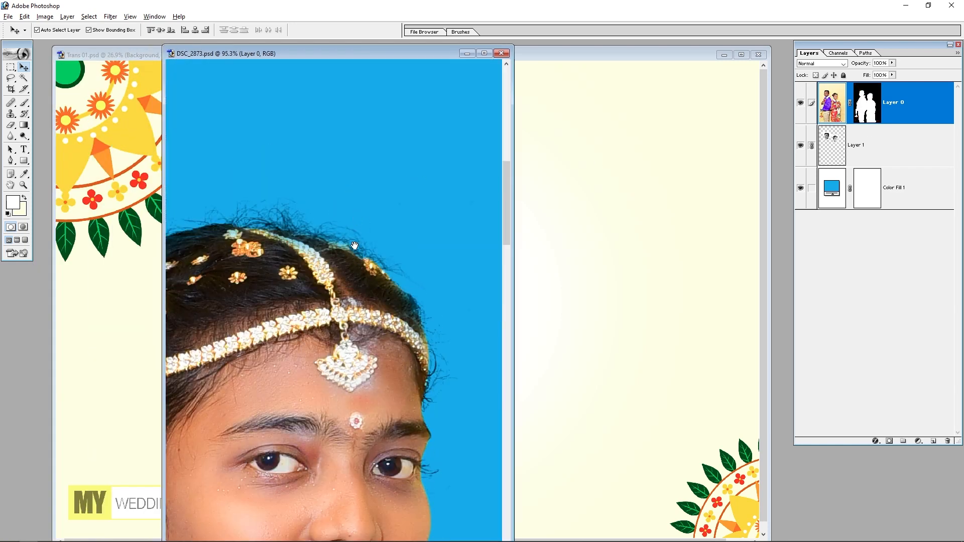
{"action": "key", "text": "ctrl+0"}
Try copying the linked couple layers from DSC_2873.psd into Trans 01 directly above the Background layer
{"action": "left_click_drag", "start_coordinate": [285, 278], "coordinate": [514, 301]}
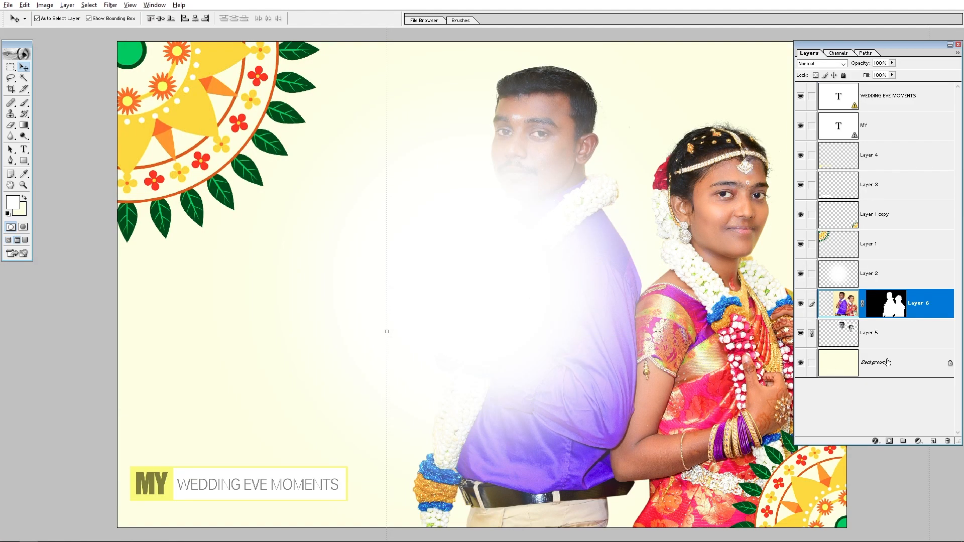
{"action": "key", "text": "ctrl+z"}
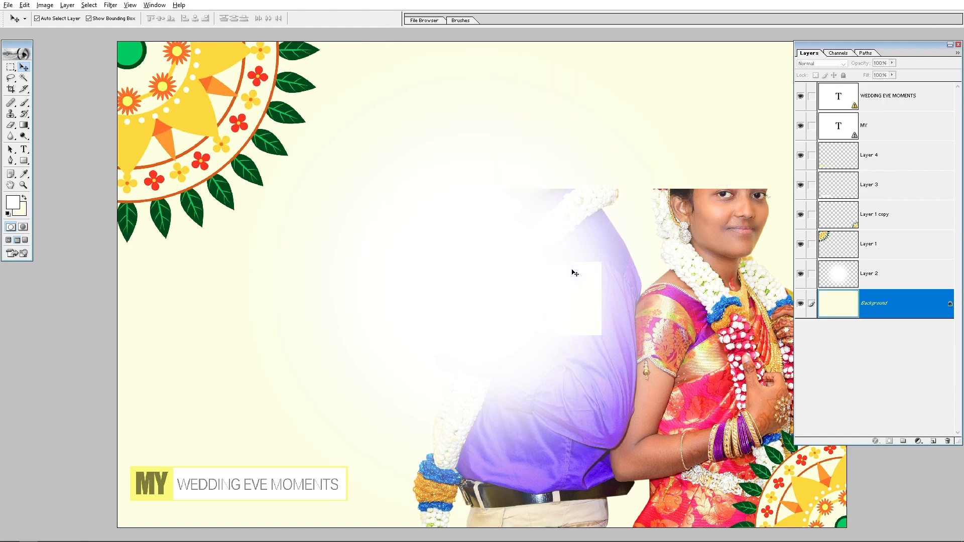
{"action": "key", "text": "ctrl+minus"}
{"action": "key", "text": "ctrl+minus"}
Try copying the linked couple layers into Trans 01 above the WEDDING EVE MOMENTS text layer
{"action": "left_click", "coordinate": [890, 96]}
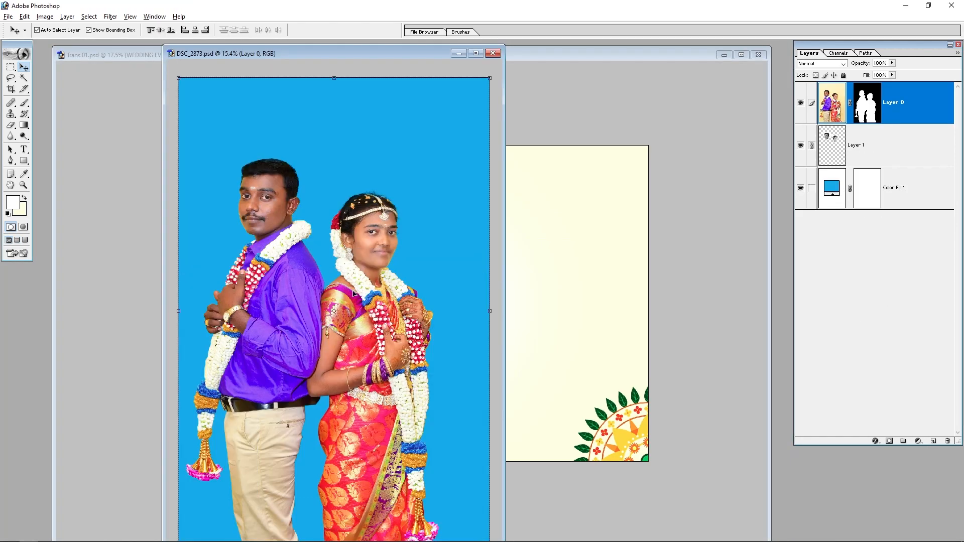
{"action": "left_click_drag", "start_coordinate": [354, 294], "coordinate": [577, 290]}
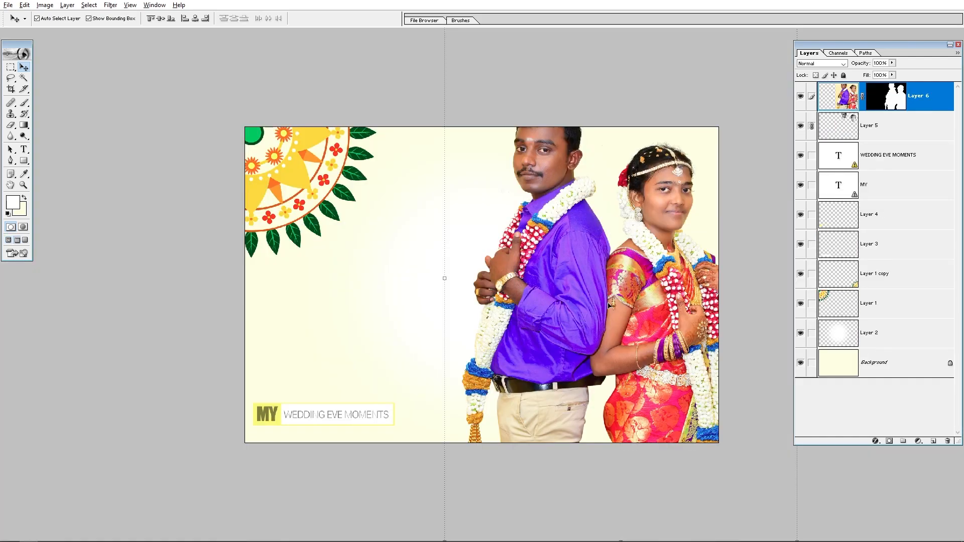
{"action": "left_click_drag", "start_coordinate": [636, 346], "coordinate": [552, 346]}
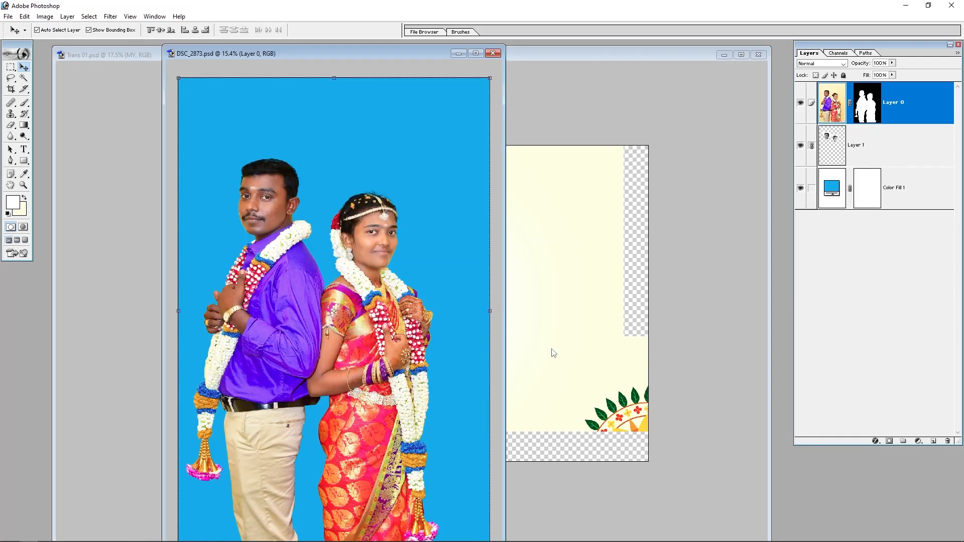
{"action": "left_click_drag", "start_coordinate": [553, 353], "coordinate": [617, 364]}
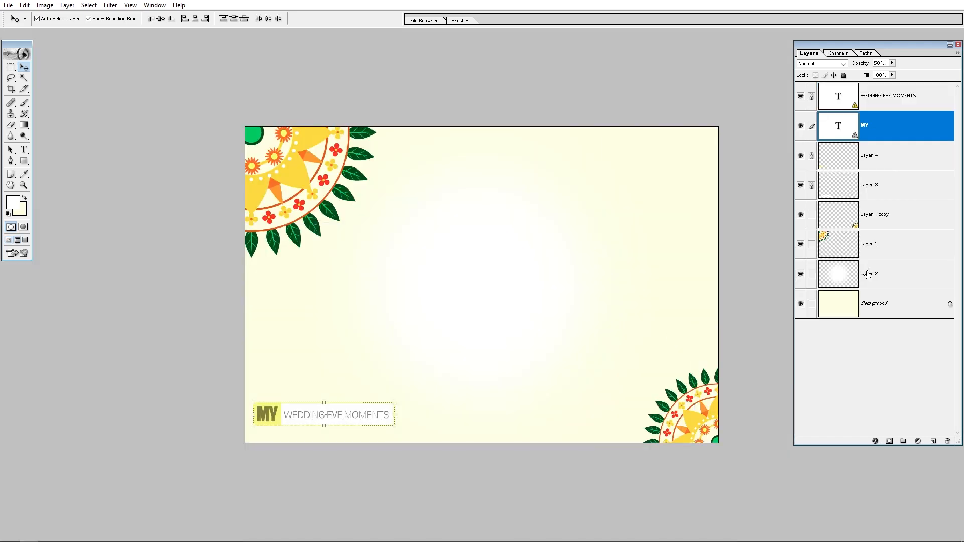
Copy the linked couple layers above the Background of Trans 01 and raise only the masked couple layer to the top of the stack
{"action": "left_click", "coordinate": [873, 306]}
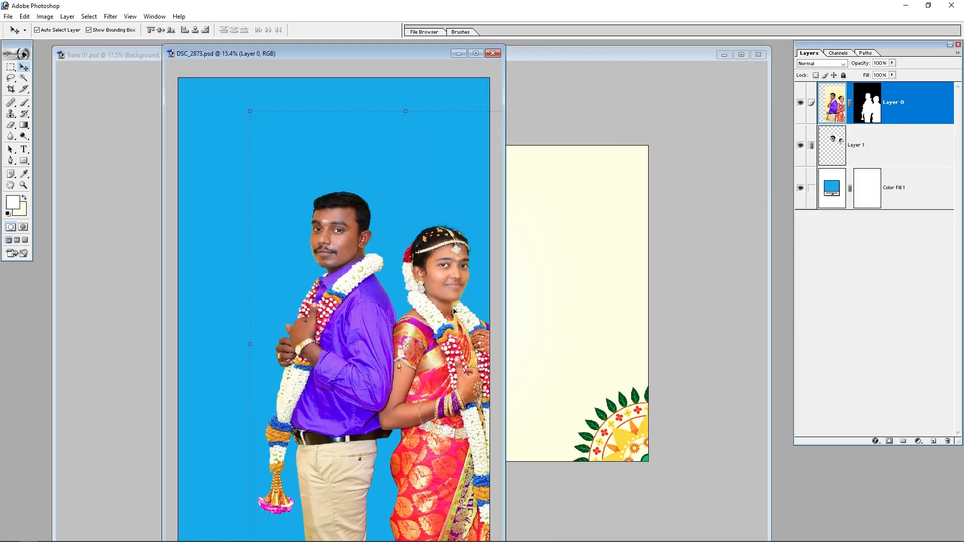
{"action": "left_click_drag", "start_coordinate": [470, 322], "coordinate": [536, 320]}
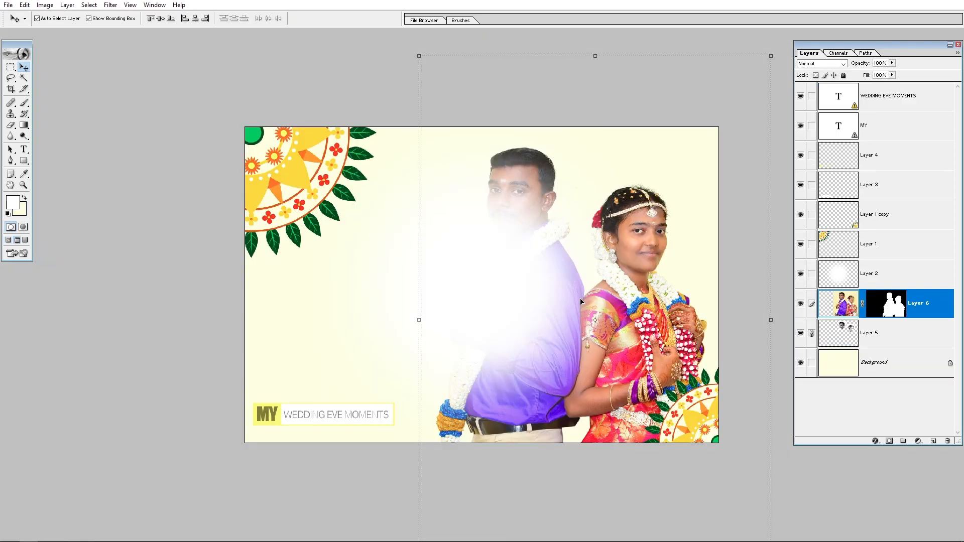
{"action": "key", "text": "ctrl+bracketright"}
{"action": "key", "text": "ctrl+bracketright"}
{"action": "key", "text": "ctrl+bracketright"}
{"action": "key", "text": "ctrl+bracketright"}
{"action": "key", "text": "ctrl+bracketright"}
{"action": "key", "text": "ctrl+bracketright"}
{"action": "key", "text": "ctrl+bracketright"}
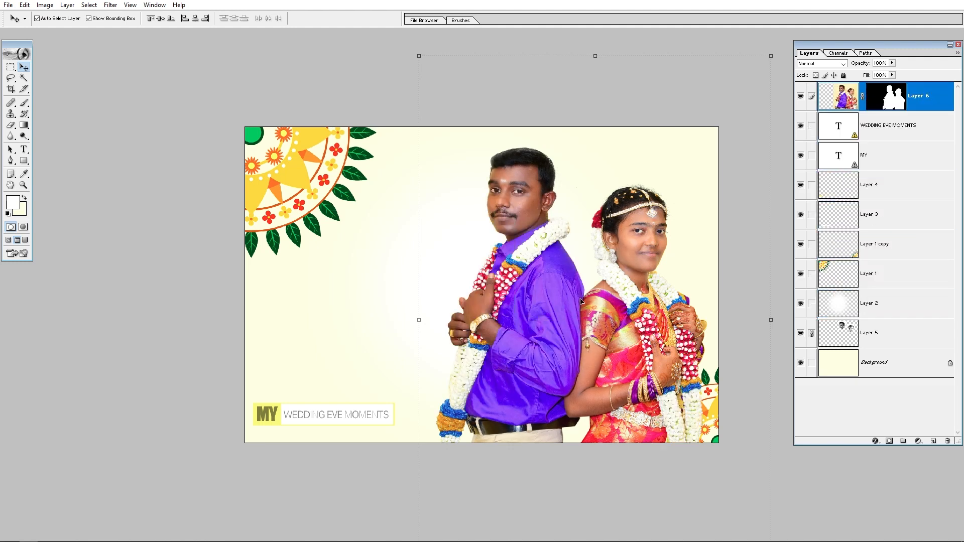
Move the linked couple layers toward the sheet's center and select the linked hair shadow layer above the Background
{"action": "left_click_drag", "start_coordinate": [570, 388], "coordinate": [525, 424]}
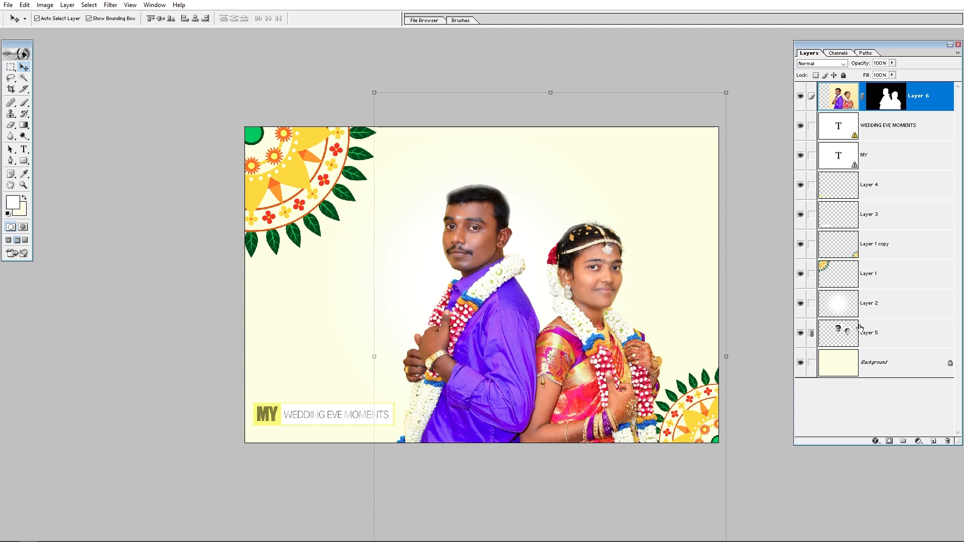
{"action": "left_click_drag", "start_coordinate": [528, 364], "coordinate": [478, 344]}
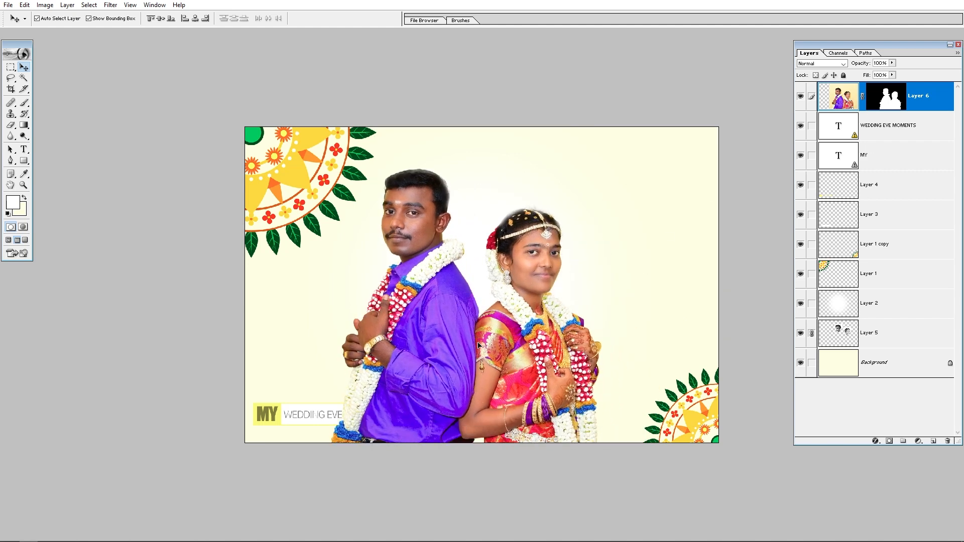
{"action": "left_click", "coordinate": [889, 335]}
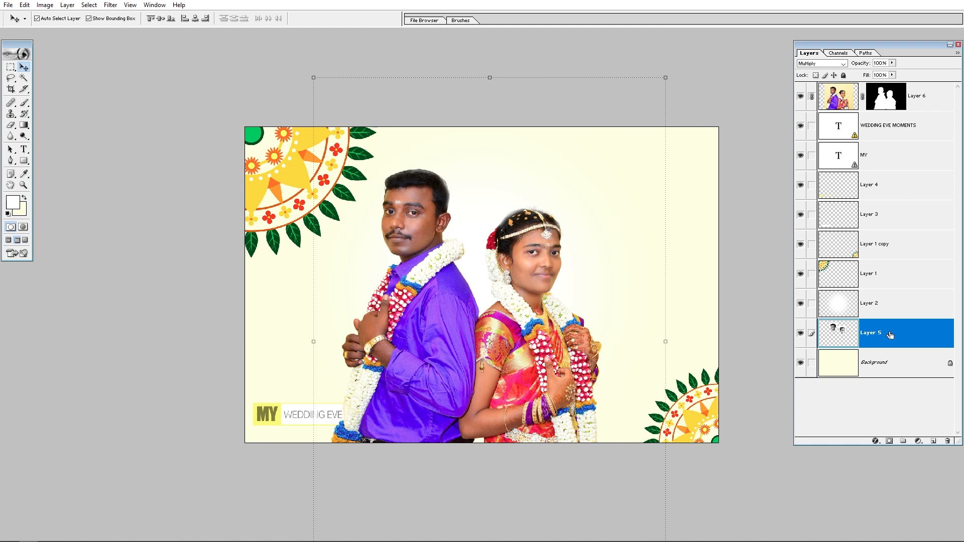
Undo the couple's moves, layer reordering and copy into Trans 01
{"action": "key", "text": "ctrl+alt+z"}
{"action": "key", "text": "ctrl+alt+z"}
{"action": "key", "text": "ctrl+alt+z"}
{"action": "key", "text": "ctrl+alt+z"}
{"action": "key", "text": "ctrl+alt+z"}
{"action": "key", "text": "ctrl+alt+z"}
{"action": "key", "text": "ctrl+alt+z"}
{"action": "key", "text": "ctrl+alt+z"}
{"action": "key", "text": "ctrl+alt+z"}
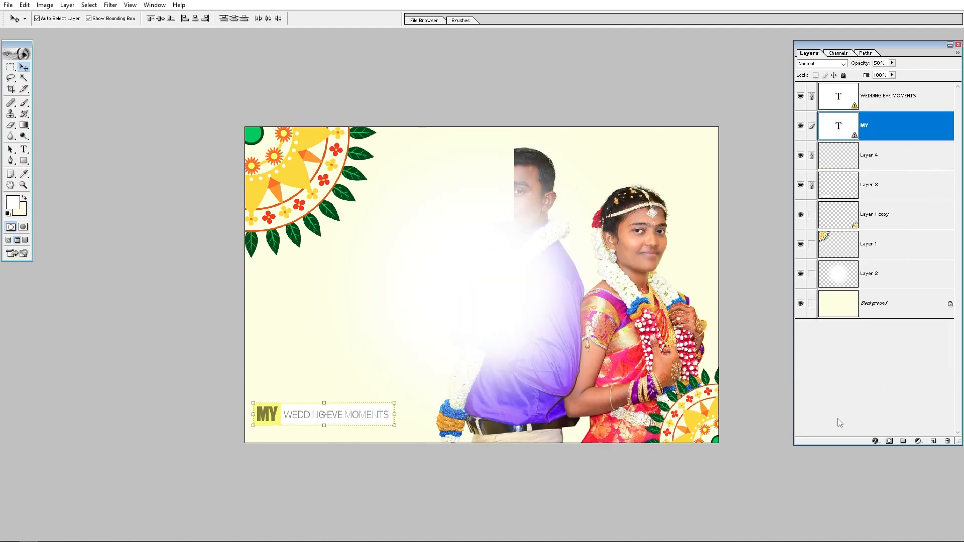
{"action": "key", "text": "ctrl+alt+z"}
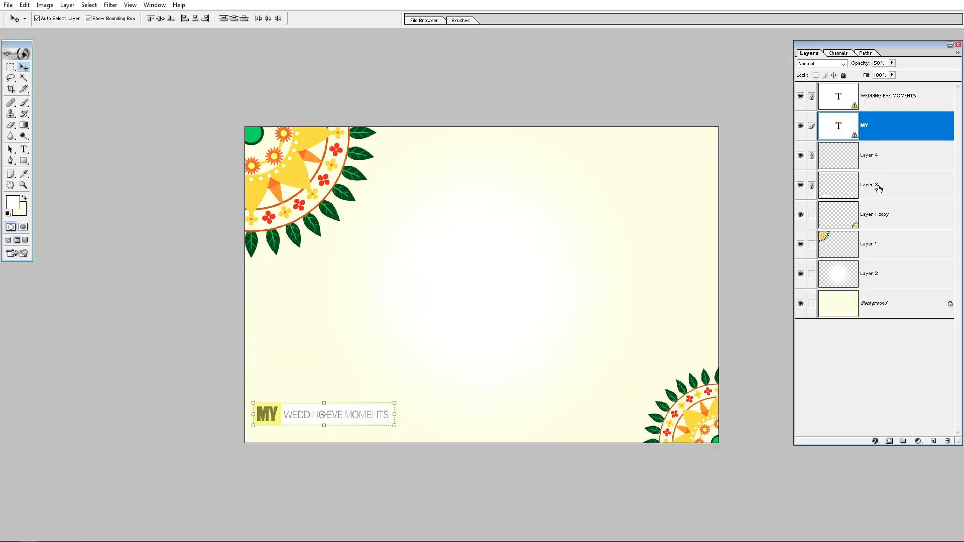
Copy the linked couple layers from DSC_2873.psd into Trans 01 above the WEDDING EVE MOMENTS text layer
{"action": "key", "text": "ctrl+minus"}
{"action": "left_click", "coordinate": [861, 91]}
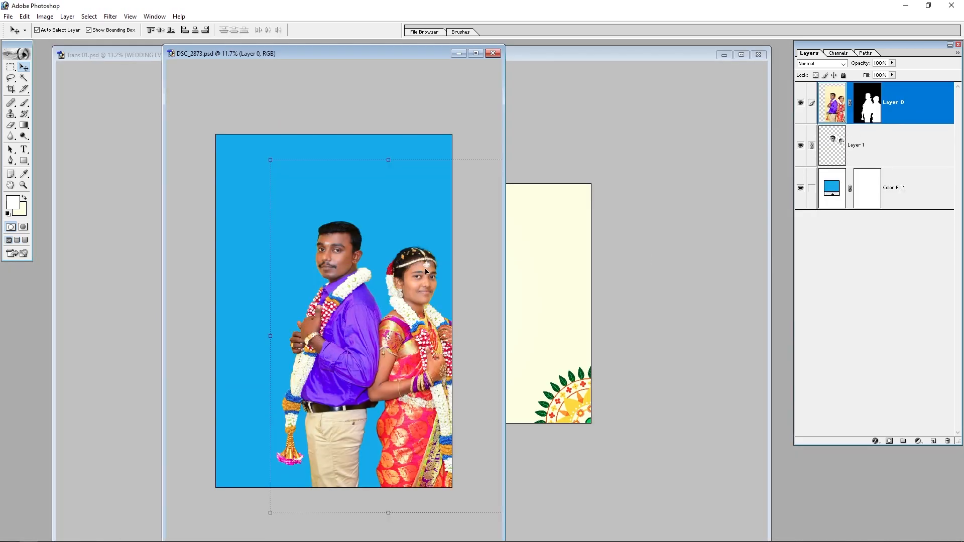
{"action": "left_click_drag", "start_coordinate": [426, 272], "coordinate": [477, 355]}
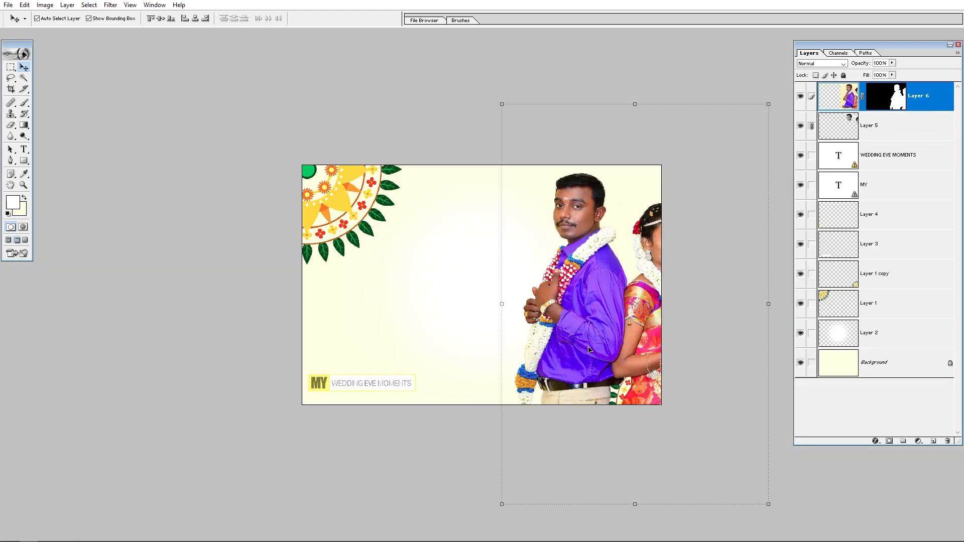
Scale the linked couple layers to 70% and position them near the sheet's center
{"action": "left_click_drag", "start_coordinate": [589, 352], "coordinate": [482, 351]}
{"action": "key", "text": "ctrl+t"}
{"action": "left_click_drag", "start_coordinate": [661, 107], "coordinate": [594, 150]}
{"action": "left_click_drag", "start_coordinate": [526, 294], "coordinate": [533, 292]}
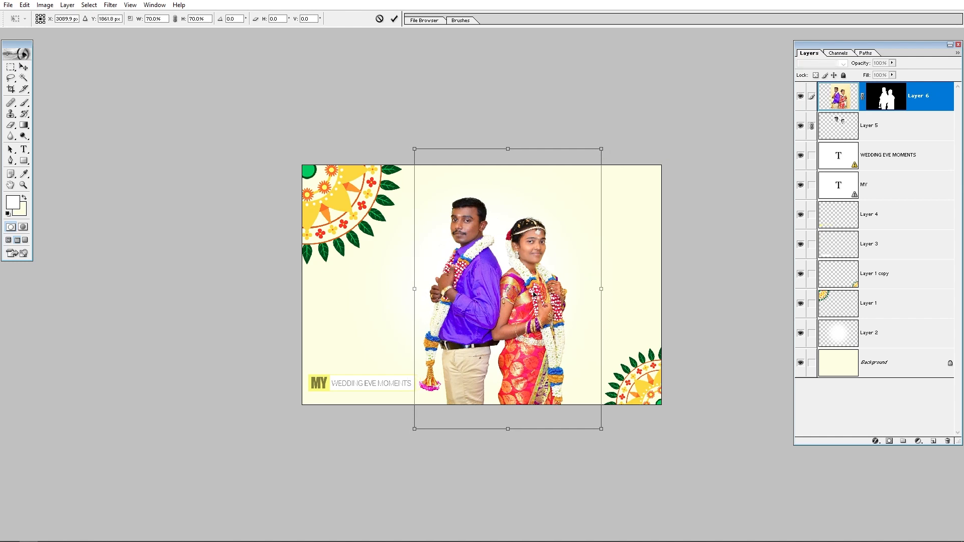
{"action": "key", "text": "Return"}
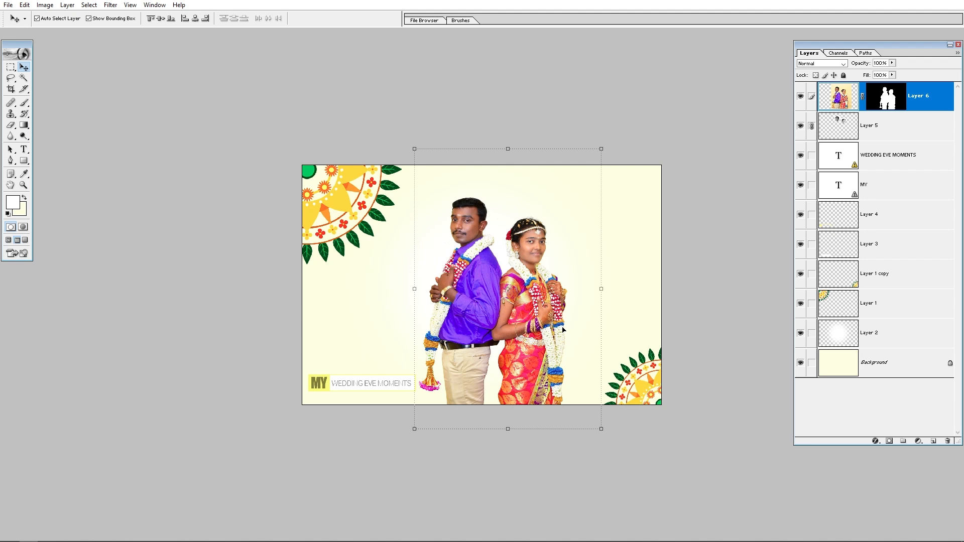
Try moving the linked couple layers toward the sheet's lower-right corner and undo the move
{"action": "left_click_drag", "start_coordinate": [491, 264], "coordinate": [695, 337]}
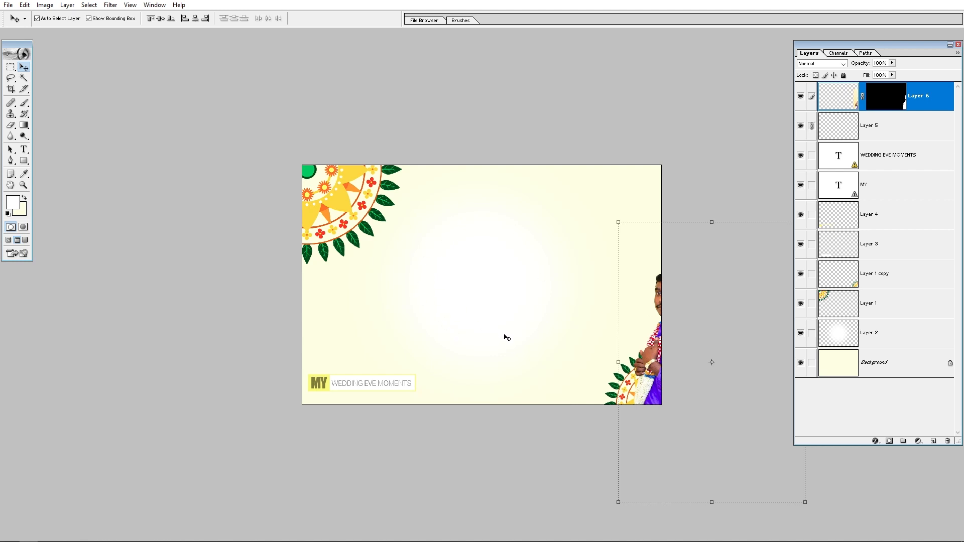
{"action": "key", "text": "ctrl+z"}
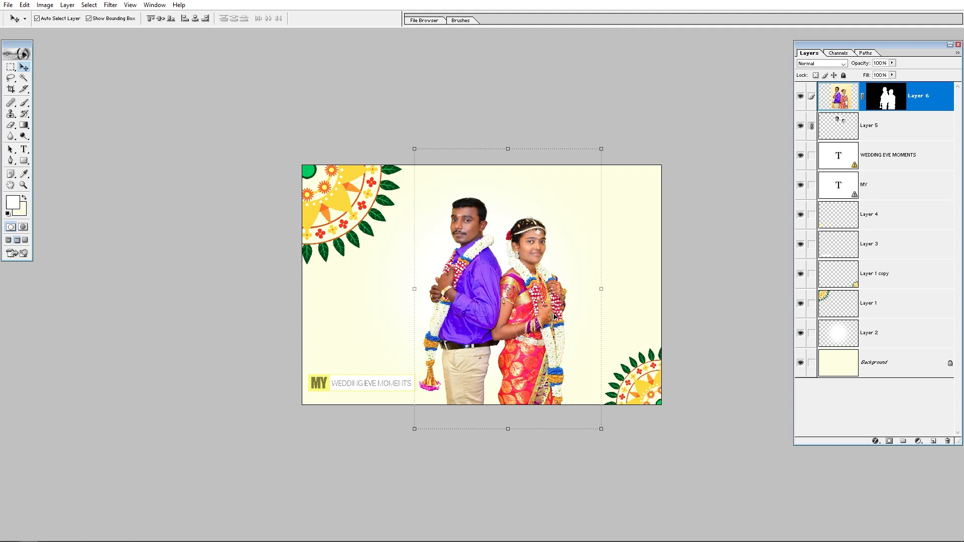
{"action": "key", "text": "ctrl+plus"}
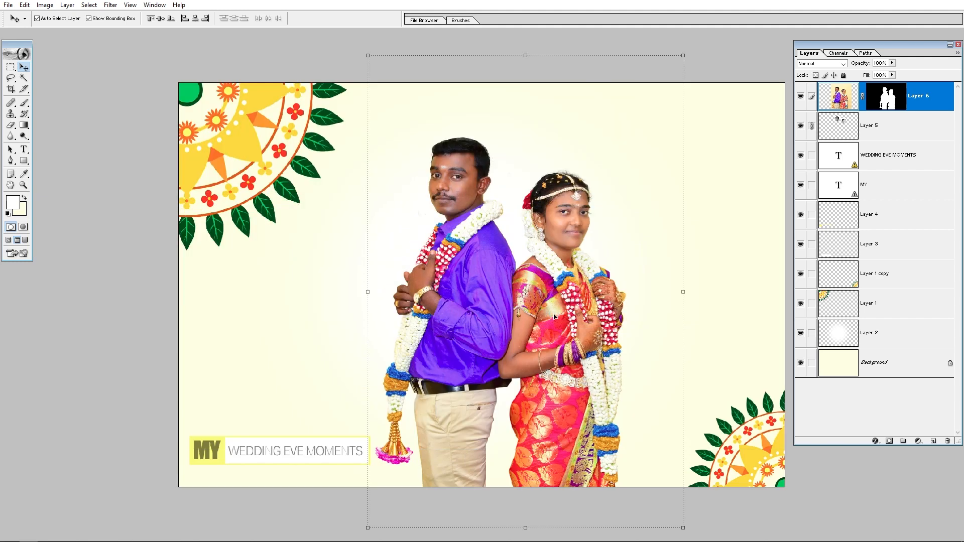
Duplicate the Trans 01 document with all its layers into a separate copy
{"action": "key", "text": "f"}
{"action": "key", "text": "f"}
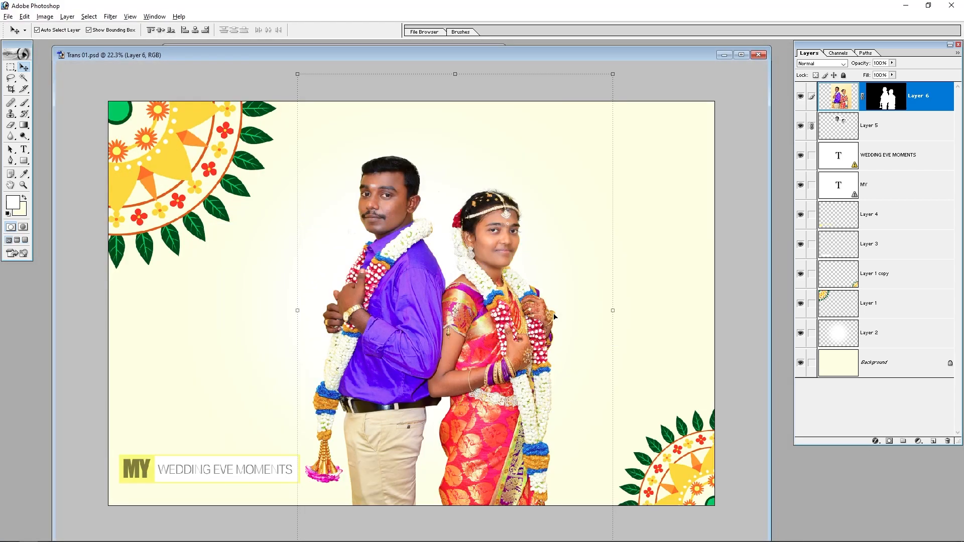
{"action": "key", "text": "alt+i"}
{"action": "key", "text": "d"}
{"action": "key", "text": "Return"}
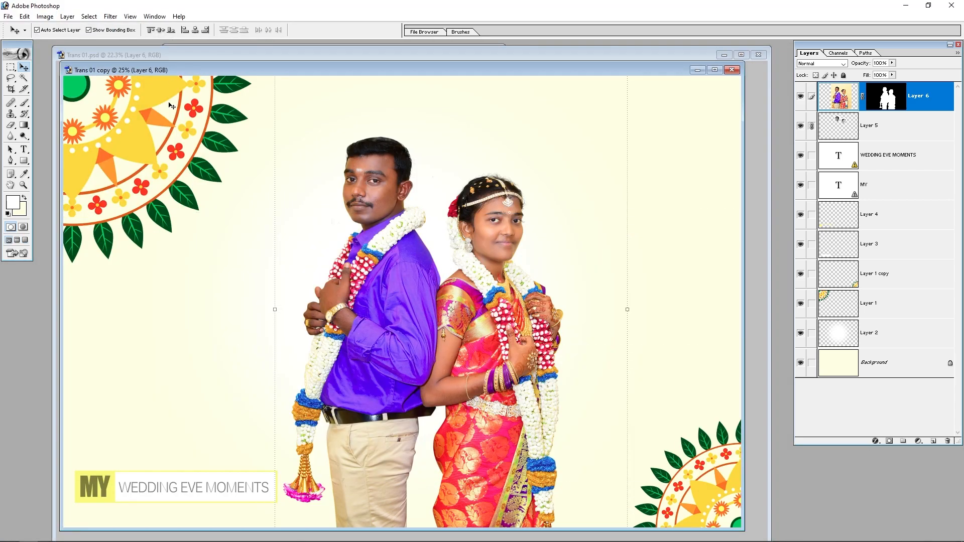
{"action": "left_click_drag", "start_coordinate": [167, 63], "coordinate": [201, 134]}
{"action": "left_click", "coordinate": [144, 153]}
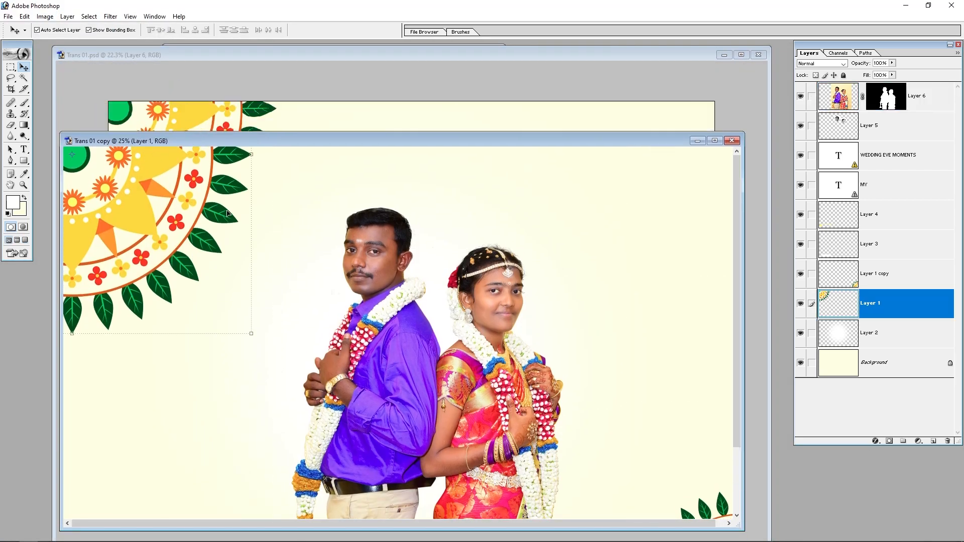
Save the duplicated document as Trans 02 in Photoshop format in the Editing folder
{"action": "key", "text": "ctrl+s"}
{"action": "left_click", "coordinate": [290, 404]}
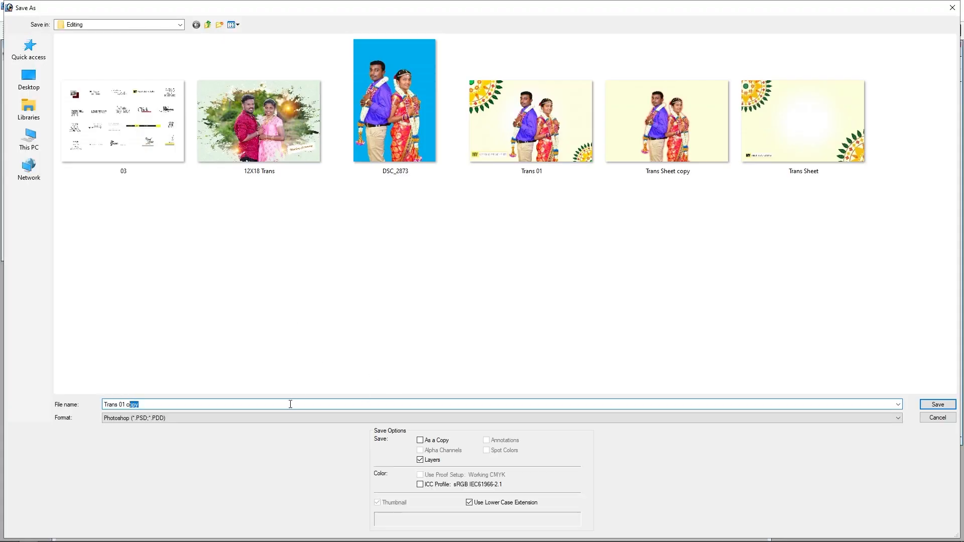
{"action": "type", "text": "2"}
{"action": "key", "text": "Return"}
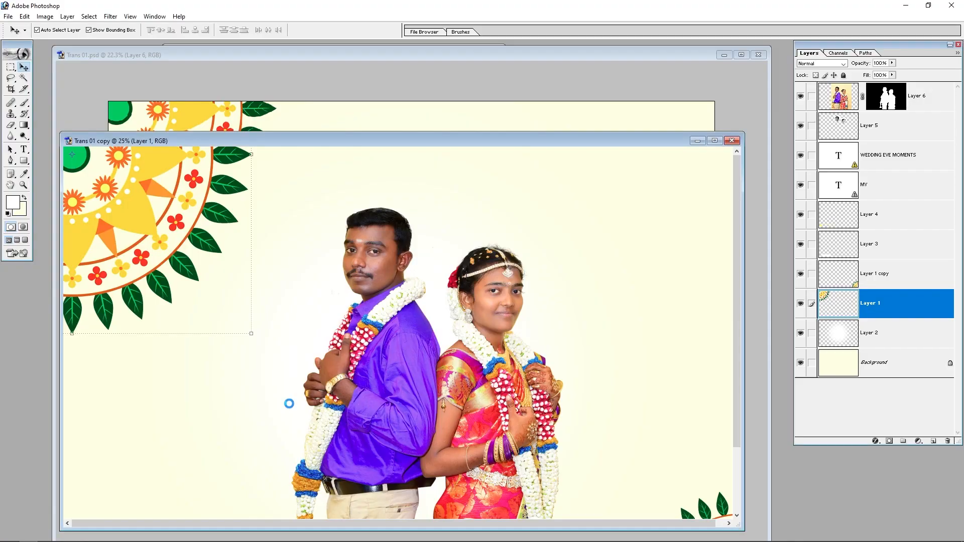
{"action": "key", "text": "ctrl+minus"}
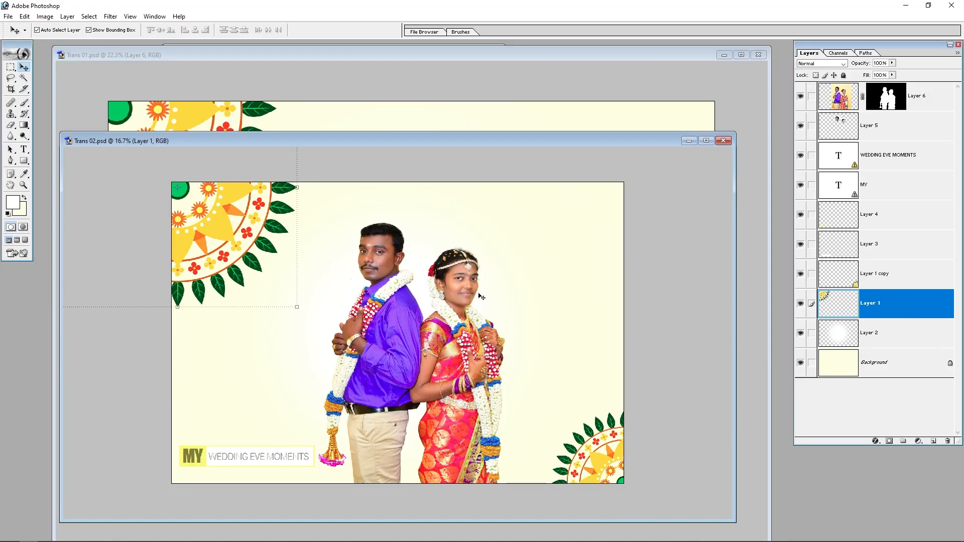
Compare the open Trans 01 and Trans 02 documents and select the couple photo layer in Trans 02
{"action": "left_click", "coordinate": [339, 118]}
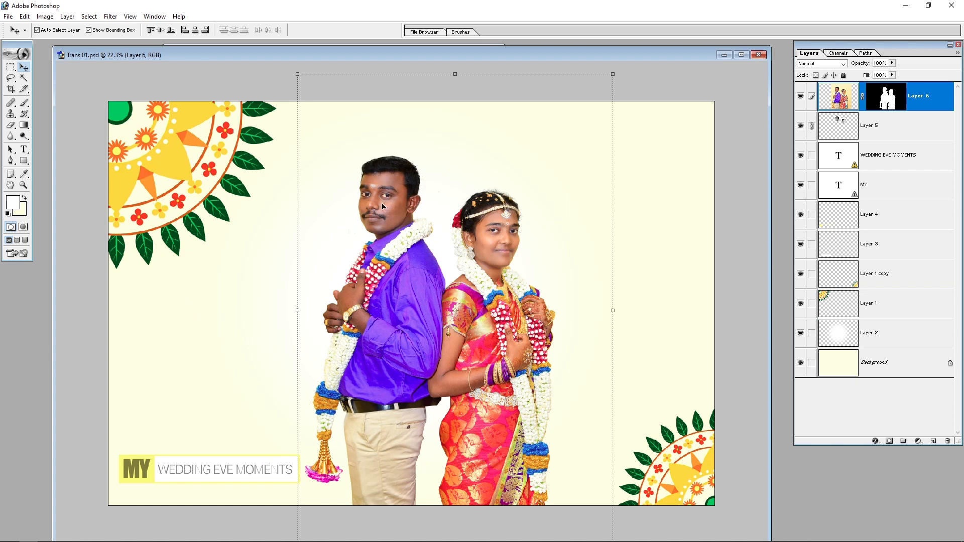
{"action": "key", "text": "ctrl+Tab"}
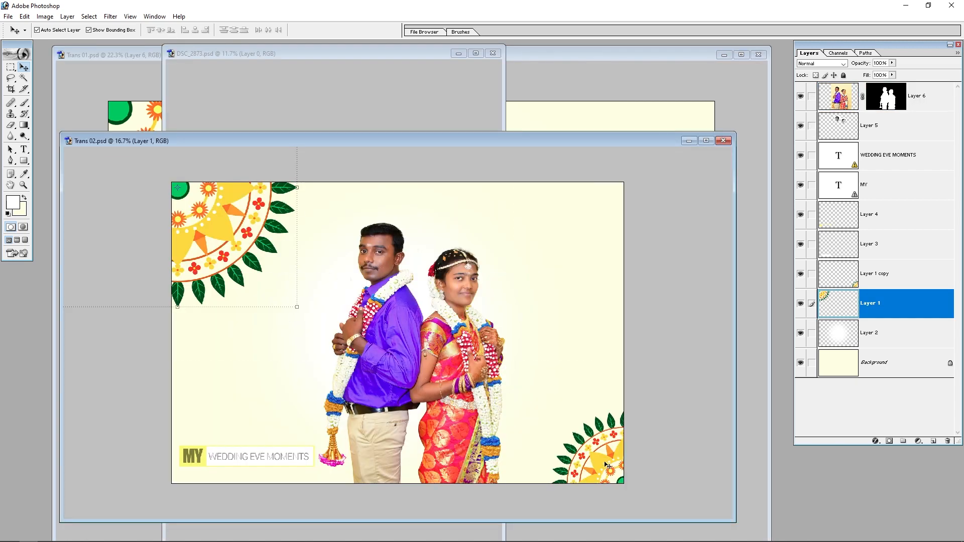
{"action": "left_click", "coordinate": [599, 444]}
{"action": "left_click", "coordinate": [445, 364]}
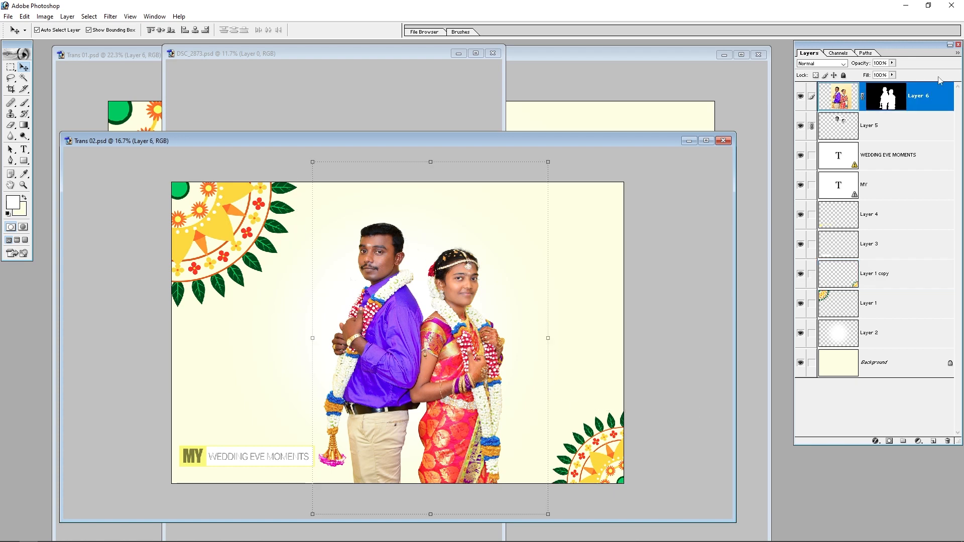
Hide the couple and hair shadow layers in Trans 02 to view the bare sheet design, and show them again
{"action": "left_click", "coordinate": [801, 96]}
{"action": "left_click", "coordinate": [800, 126]}
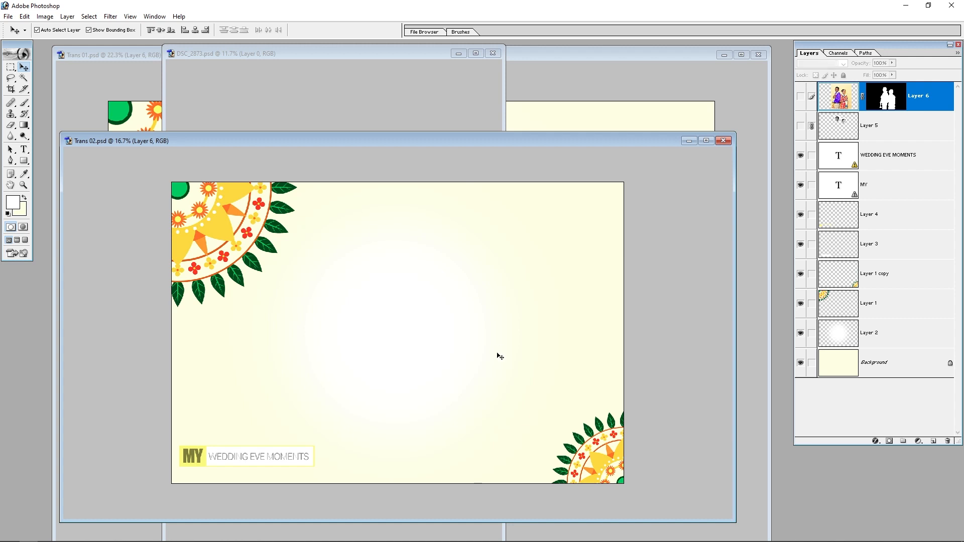
{"action": "left_click", "coordinate": [582, 260]}
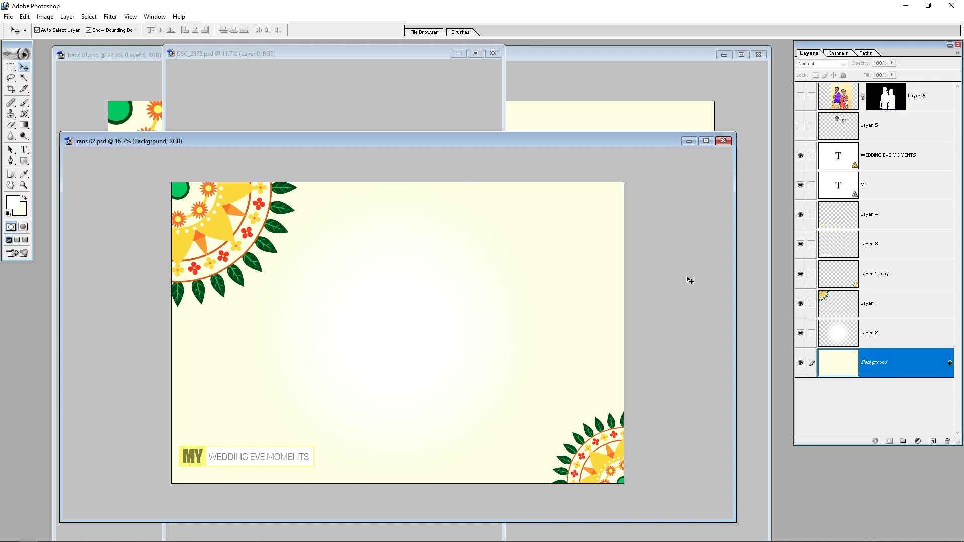
{"action": "left_click_drag", "start_coordinate": [801, 126], "coordinate": [799, 87]}
{"action": "left_click", "coordinate": [463, 314]}
{"action": "mouse_move", "coordinate": [457, 365]}
{"action": "left_mouse_down"}
{"action": "mouse_move", "coordinate": [455, 312]}
{"action": "mouse_move", "coordinate": [451, 354]}
{"action": "left_mouse_up"}
{"action": "left_click_drag", "start_coordinate": [420, 401], "coordinate": [427, 412]}
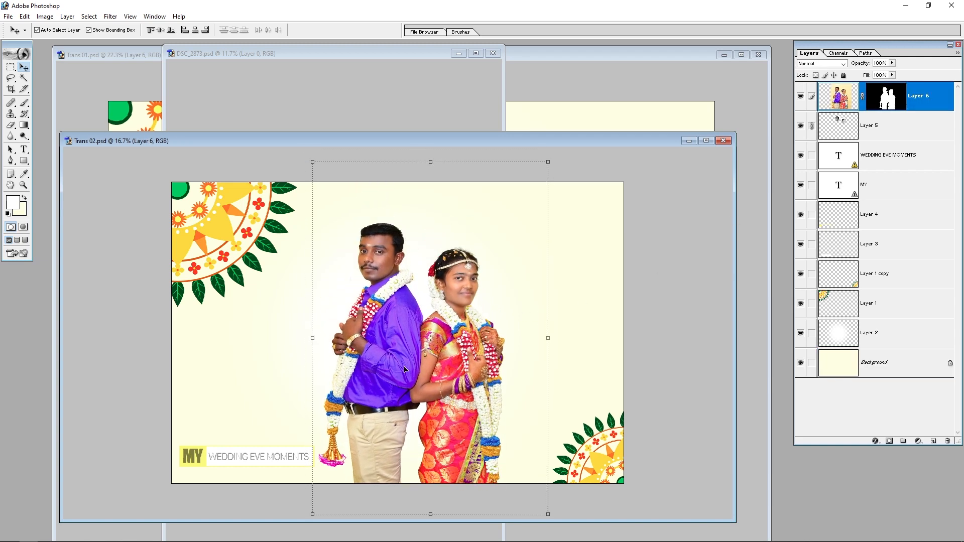
Close the DSC_2873.psd source document without saving its changes
{"action": "left_click_drag", "start_coordinate": [427, 136], "coordinate": [427, 219]}
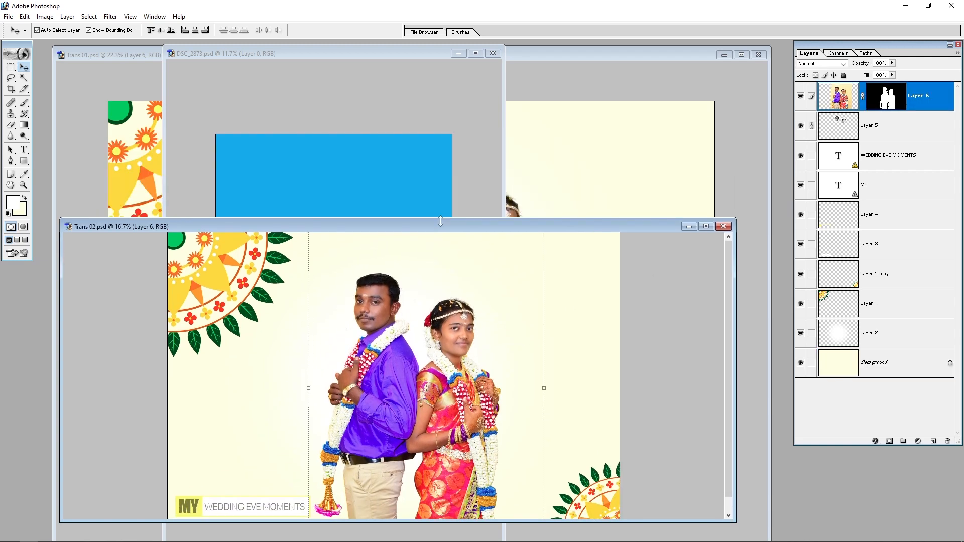
{"action": "left_click", "coordinate": [447, 141]}
{"action": "key", "text": "ctrl+w"}
{"action": "key", "text": "n"}
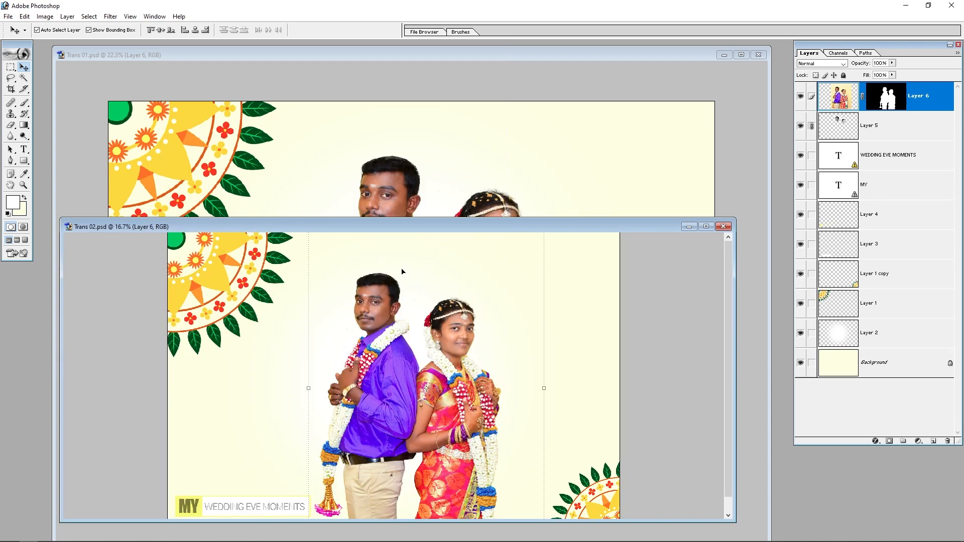
Maximize the Trans 02 document and reposition the linked couple layers near the sheet's center, clear of the title
{"action": "left_click_drag", "start_coordinate": [362, 225], "coordinate": [385, 125]}
{"action": "key", "text": "ctrl+minus"}
{"action": "key", "text": "ctrl+minus"}
{"action": "key", "text": "ctrl+minus"}
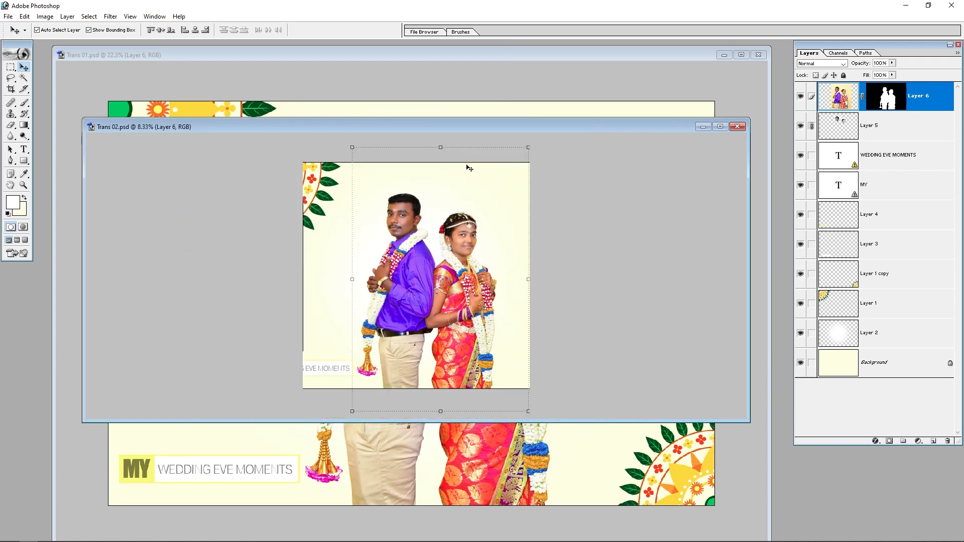
{"action": "key", "text": "ctrl+0"}
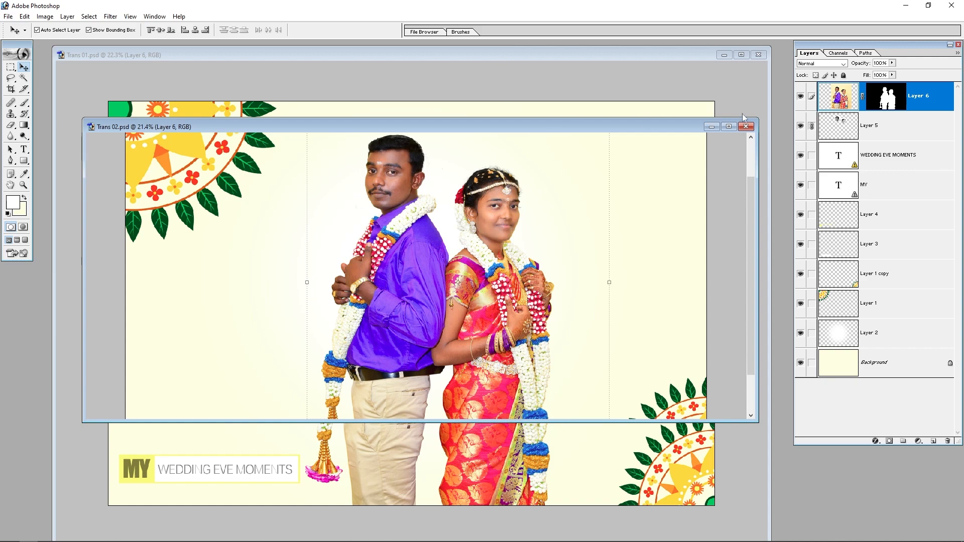
{"action": "left_click", "coordinate": [728, 127]}
{"action": "left_click_drag", "start_coordinate": [467, 310], "coordinate": [427, 311]}
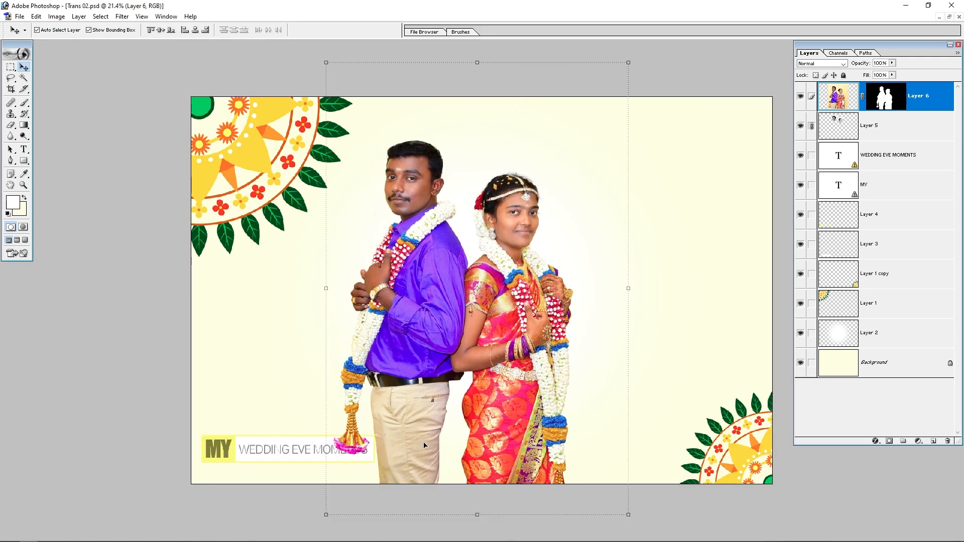
{"action": "left_click_drag", "start_coordinate": [544, 416], "coordinate": [571, 378]}
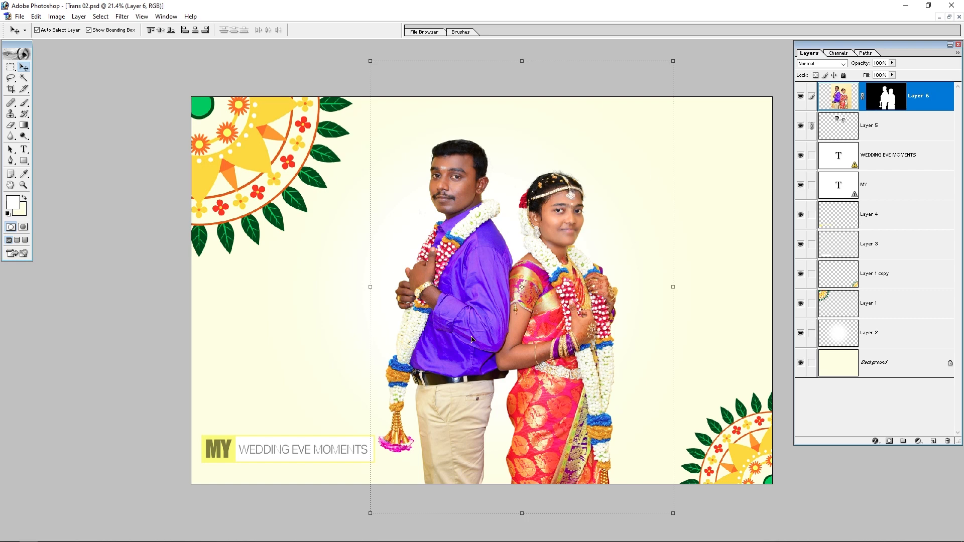
Fill the couple's mask outline with black on a new layer and place that layer below the hair shadow layer
{"action": "left_click", "coordinate": [887, 104], "text": "ctrl"}
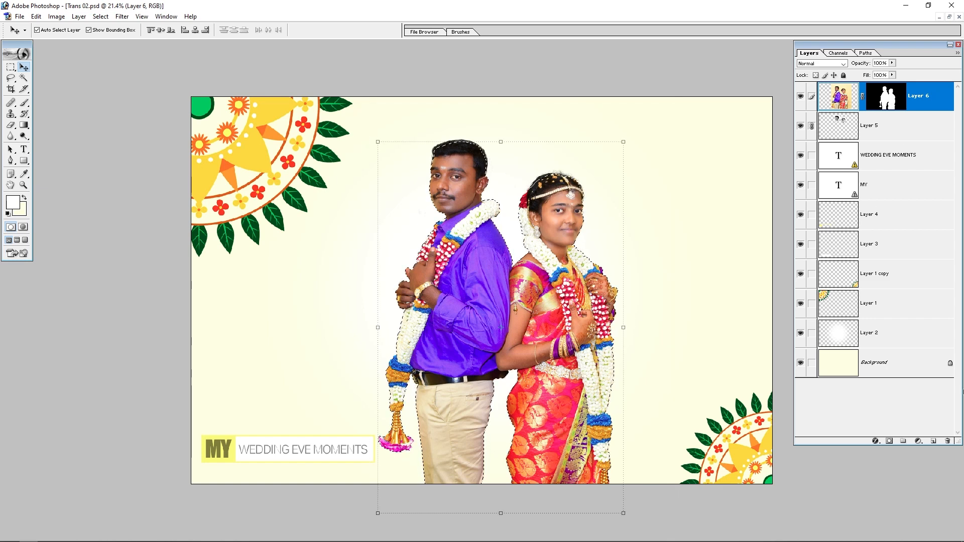
{"action": "left_click", "coordinate": [933, 441]}
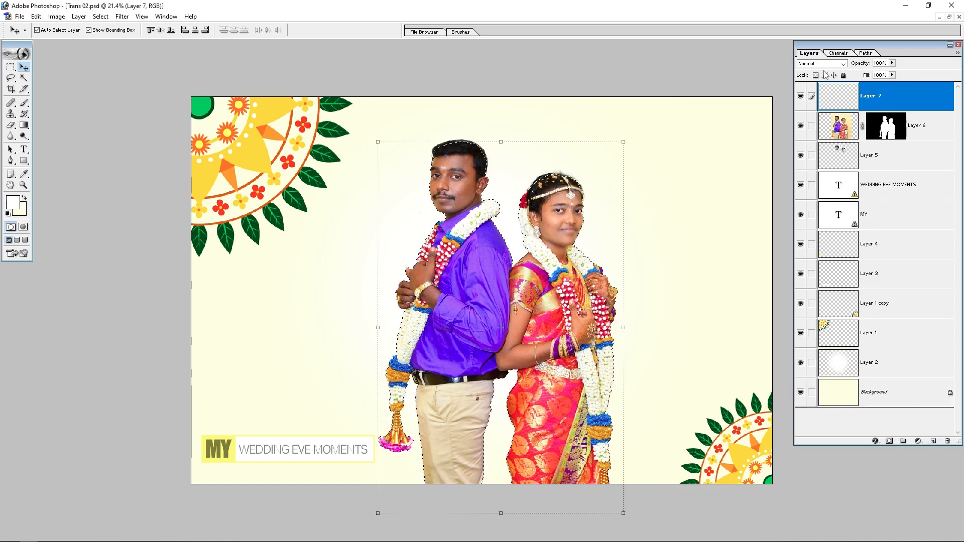
{"action": "key", "text": "d"}
{"action": "key", "text": "alt+BackSpace"}
{"action": "key", "text": "ctrl+d"}
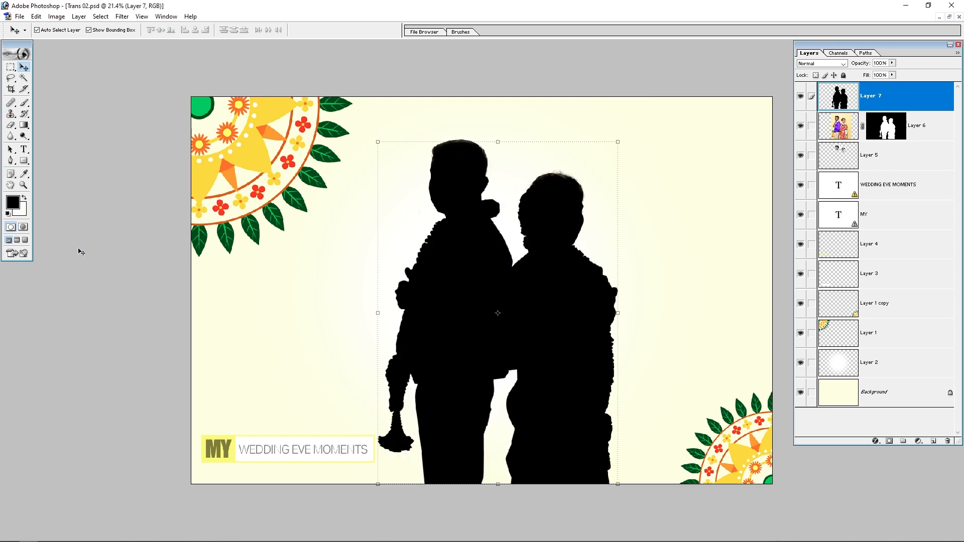
{"action": "left_click_drag", "start_coordinate": [876, 90], "coordinate": [881, 170]}
Apply a Gaussian Blur with a 30-pixel radius to the black couple silhouette layer
{"action": "left_click", "coordinate": [122, 16]}
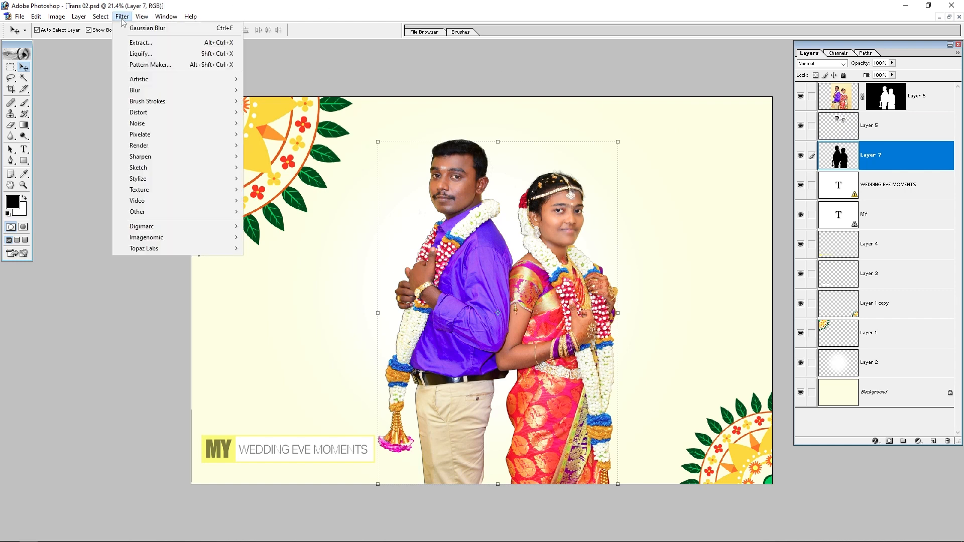
{"action": "mouse_move", "coordinate": [193, 94]}
{"action": "left_click", "coordinate": [278, 112]}
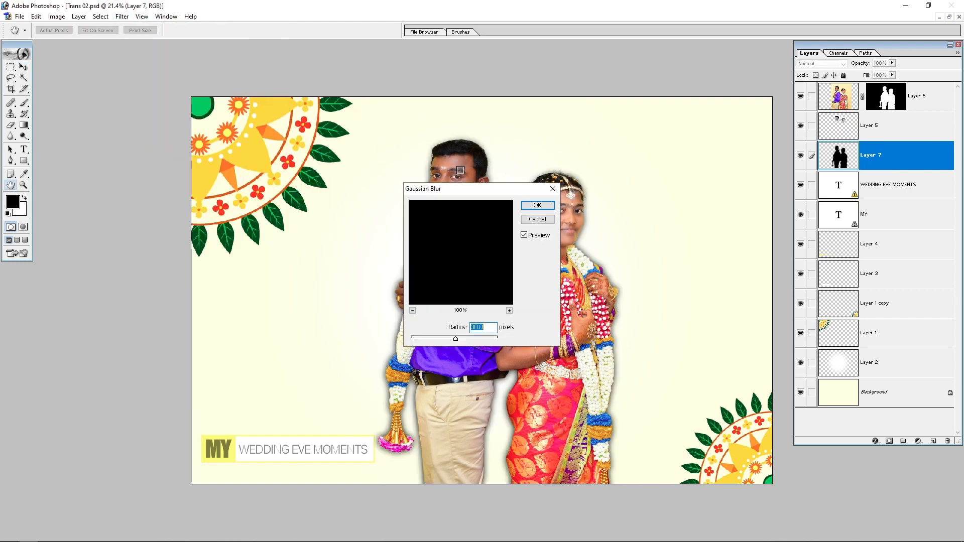
{"action": "key", "text": "Return"}
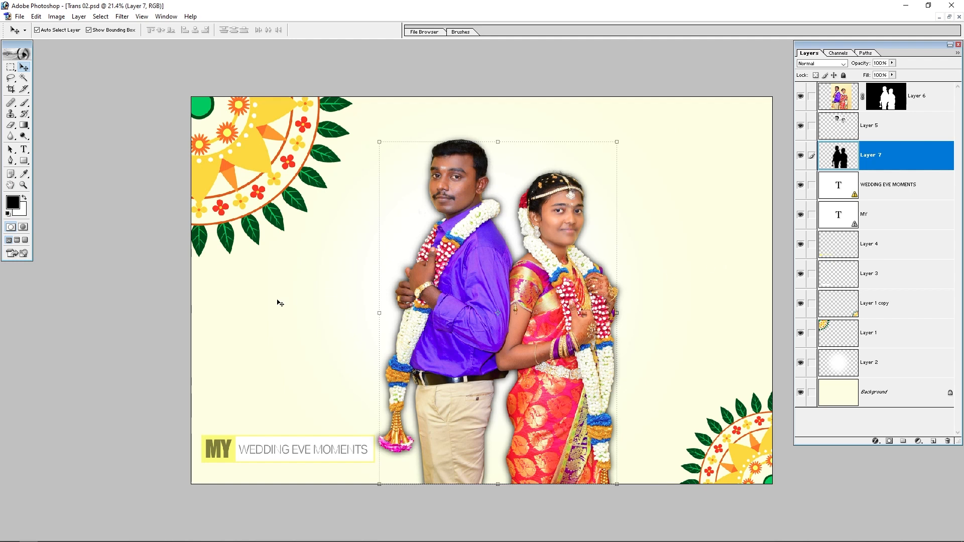
Sample the magenta from the bride's saree and recolor the blurred silhouette layer with it, preserving transparency
{"action": "key", "text": "b"}
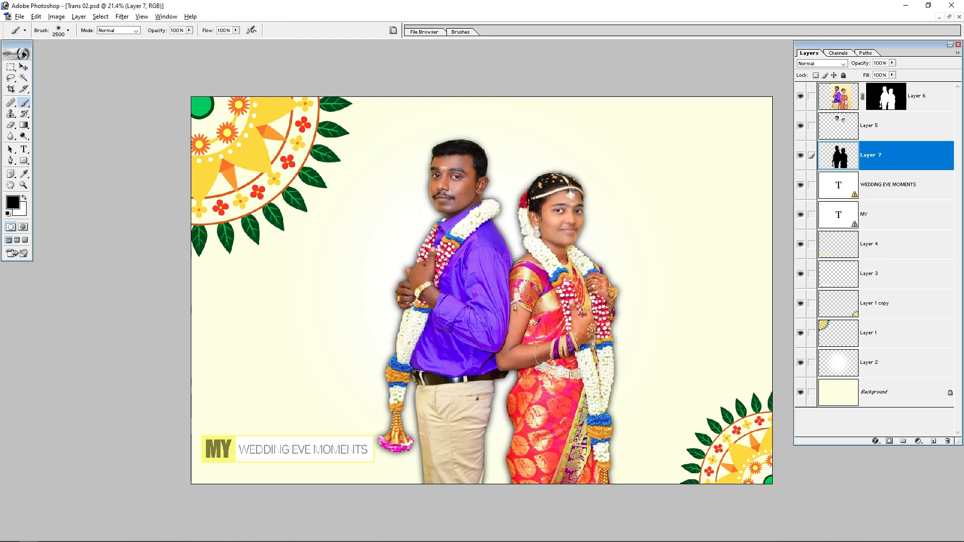
{"action": "left_click", "coordinate": [536, 269], "text": "alt"}
{"action": "key", "text": "alt+shift+BackSpace"}
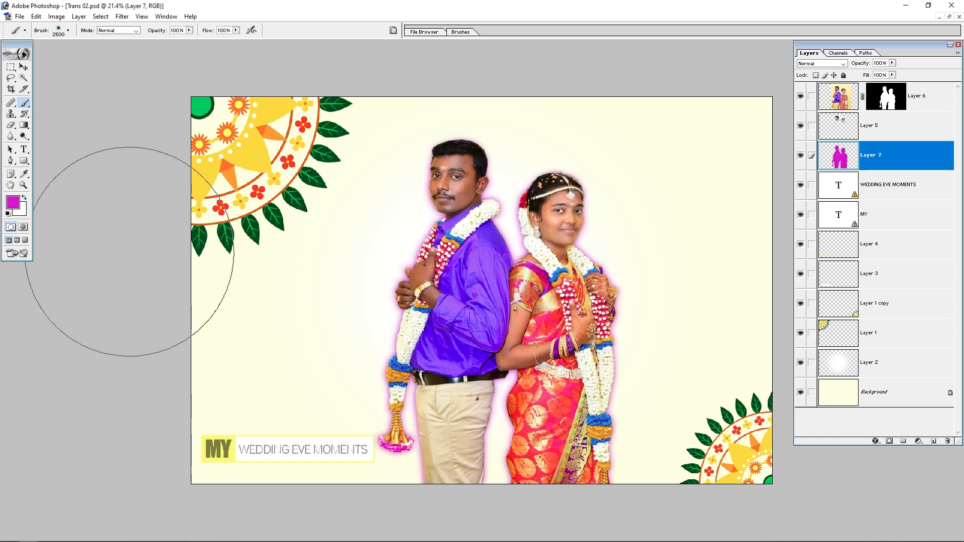
Select the Background layer in Trans 02 and hide the couple, hair shadow and magenta glow layers
{"action": "key", "text": "v"}
{"action": "left_click", "coordinate": [717, 221]}
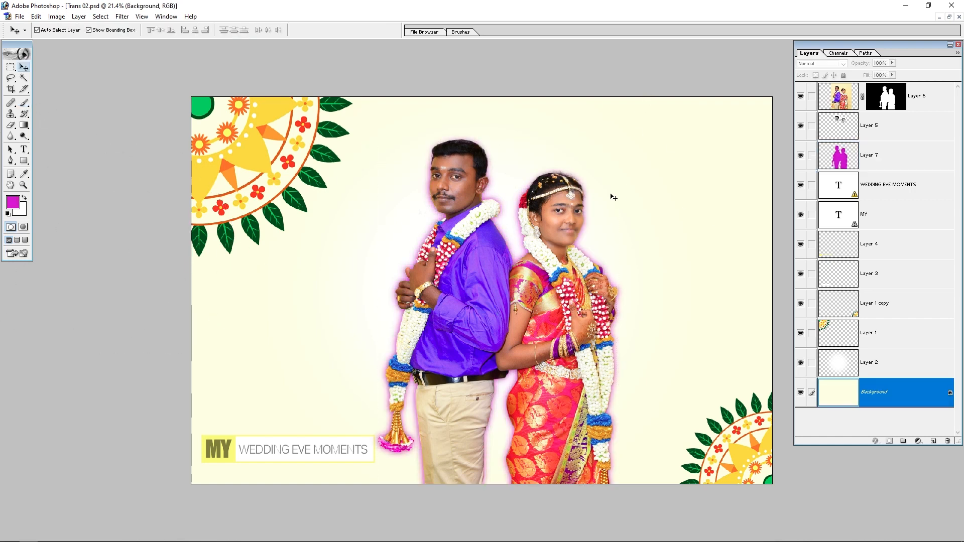
{"action": "key", "text": "ctrl+minus"}
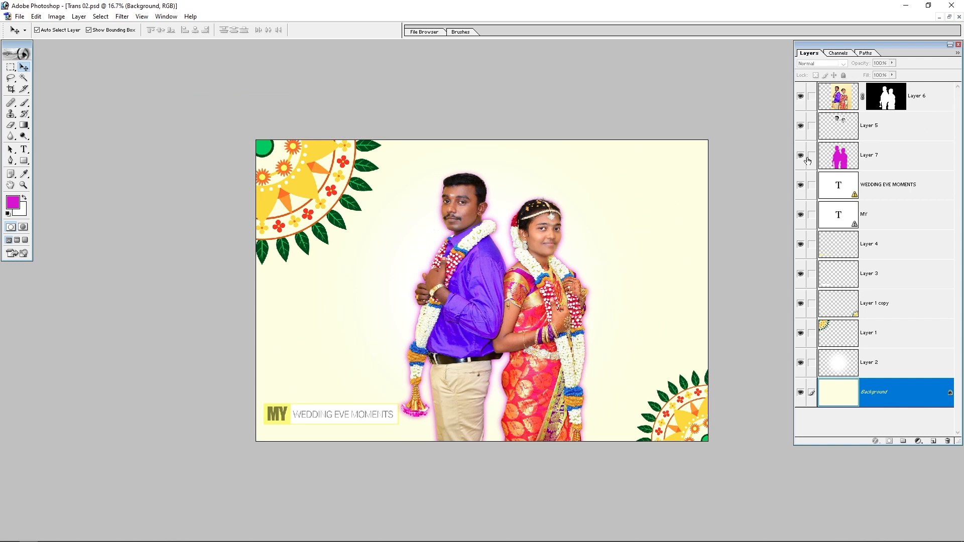
{"action": "left_click_drag", "start_coordinate": [800, 157], "coordinate": [795, 87]}
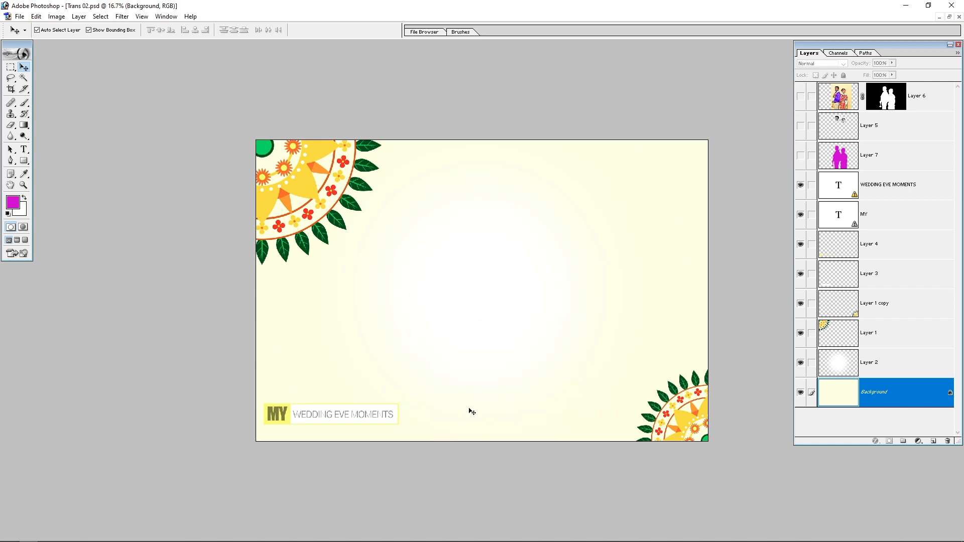
Switch to Trans 01, hide every layer between the hair shadow and the Background, and fill the Background with black
{"action": "key", "text": "ctrl+Tab"}
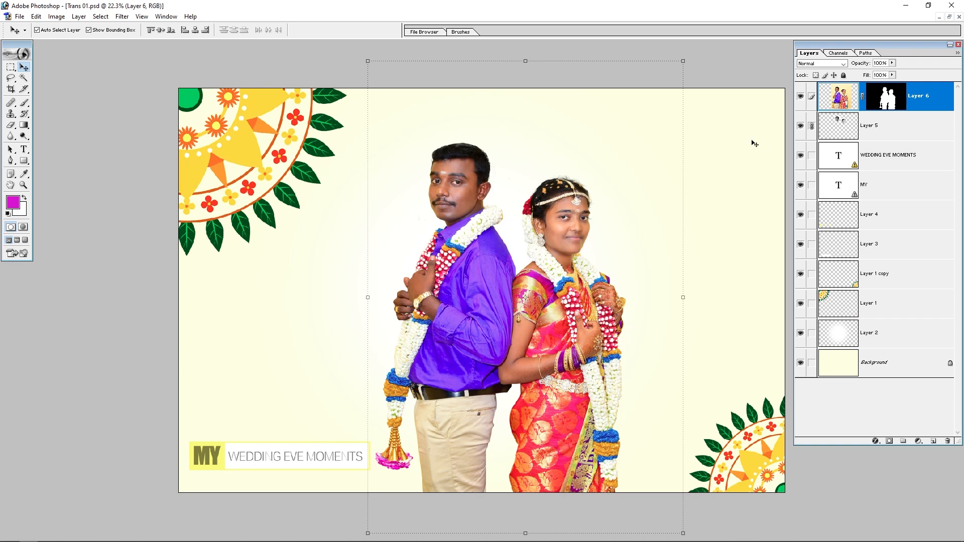
{"action": "left_click_drag", "start_coordinate": [804, 163], "coordinate": [800, 345]}
{"action": "left_click", "coordinate": [846, 367]}
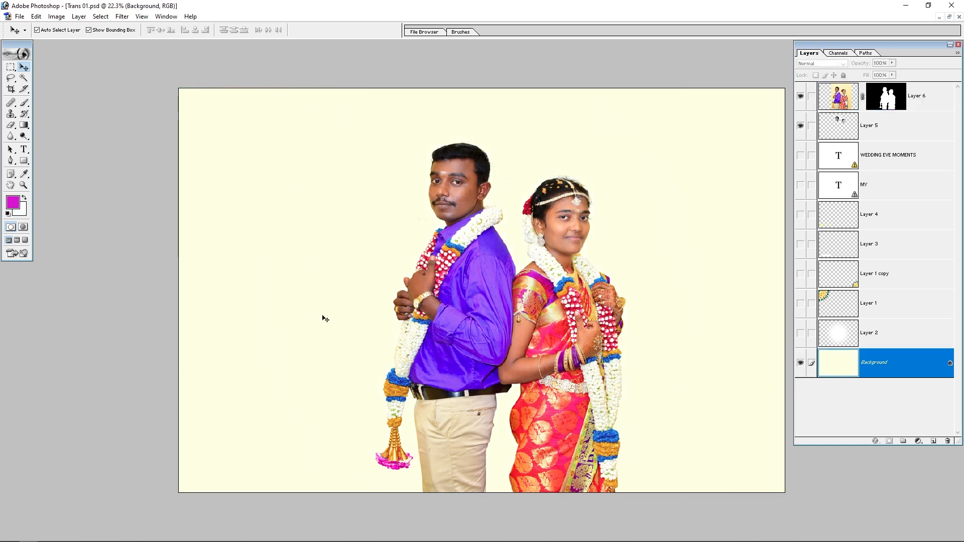
{"action": "key", "text": "d"}
{"action": "key", "text": "x"}
{"action": "key", "text": "ctrl+BackSpace"}
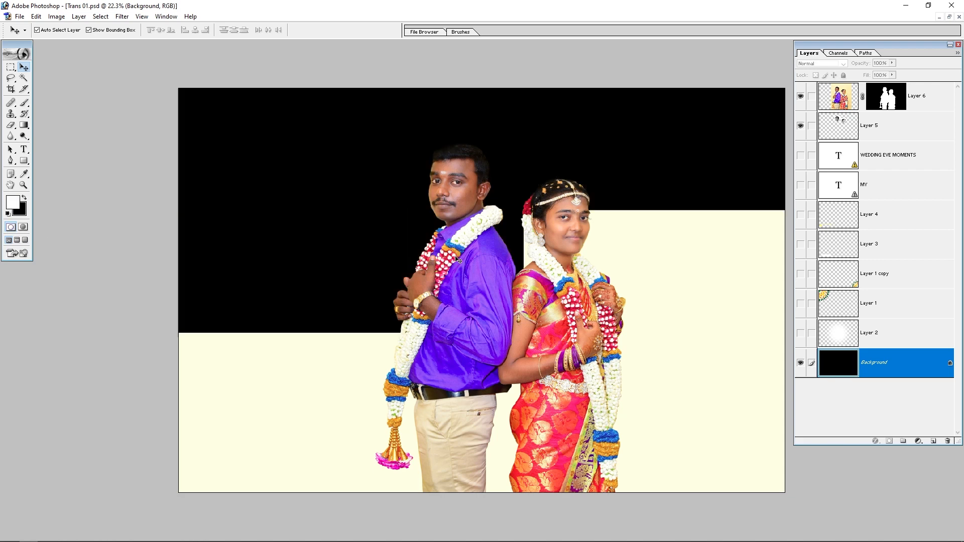
Fill the Background layer of Trans 01 with white
{"action": "key", "text": "alt+BackSpace"}
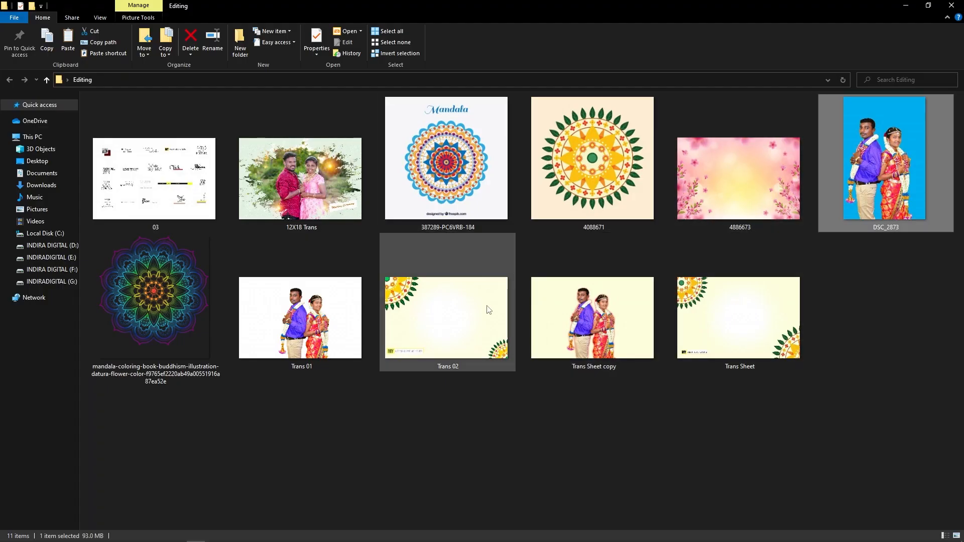
Open Trans Sheet from the Editing folder in Photoshop and show its couple, hair shadow and red glow layers
{"action": "double_click", "coordinate": [353, 352]}
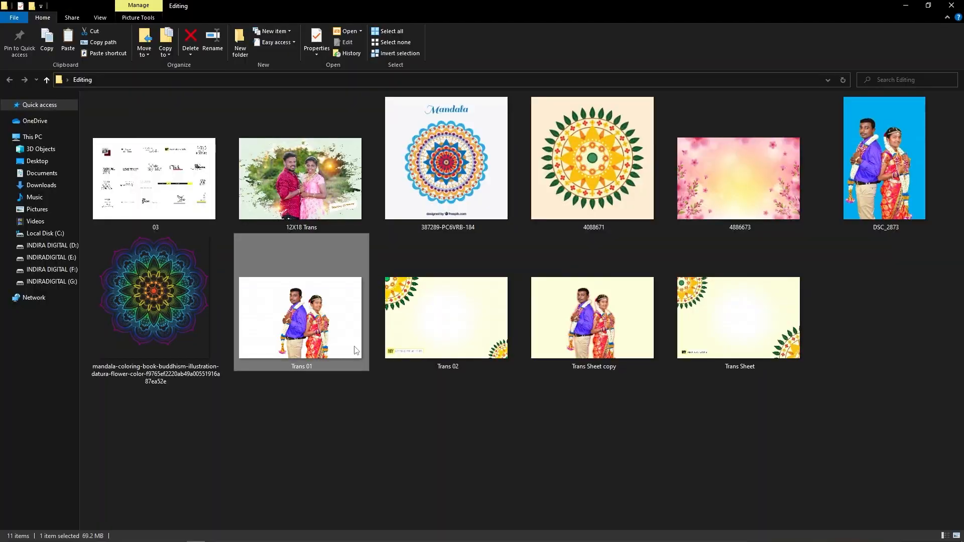
{"action": "left_click", "coordinate": [603, 364]}
{"action": "double_click", "coordinate": [758, 329]}
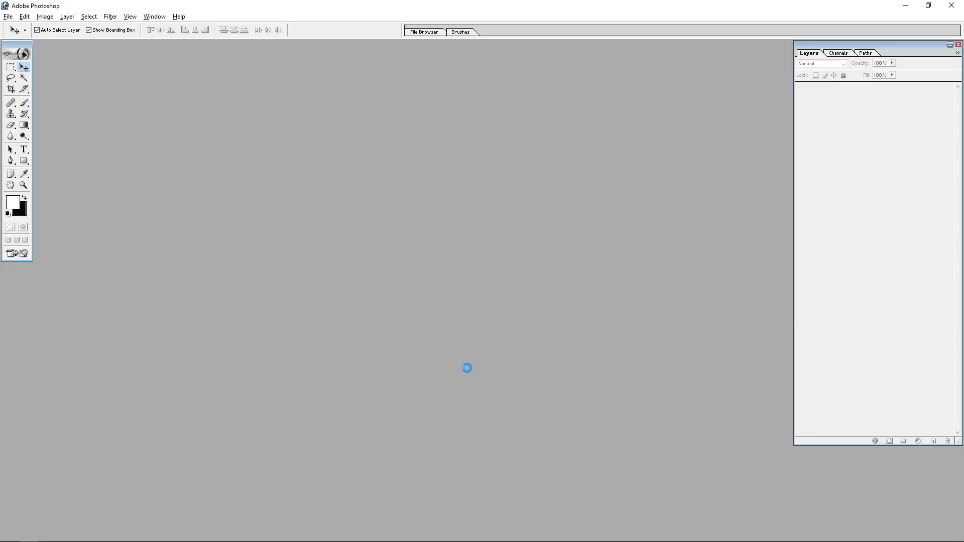
{"action": "key", "text": "Return"}
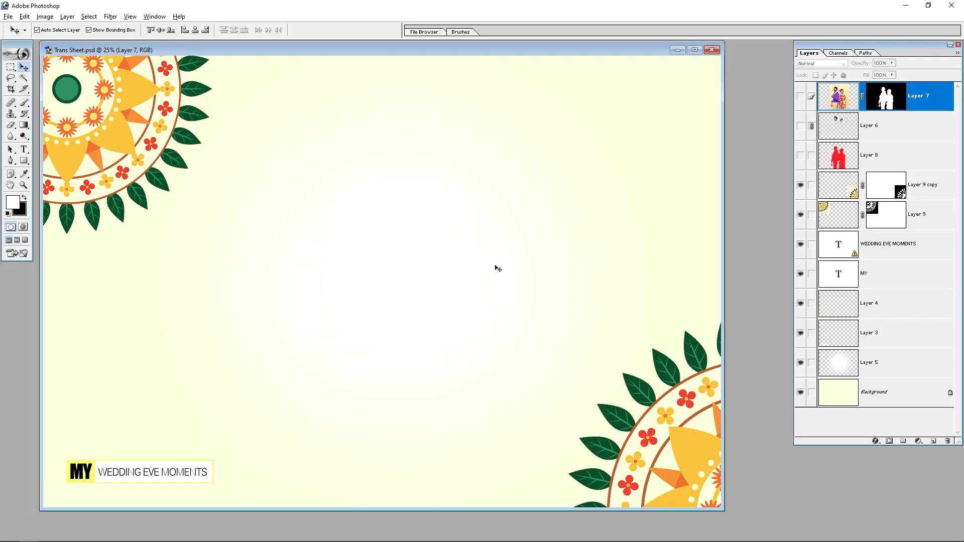
{"action": "left_click_drag", "start_coordinate": [800, 156], "coordinate": [801, 76]}
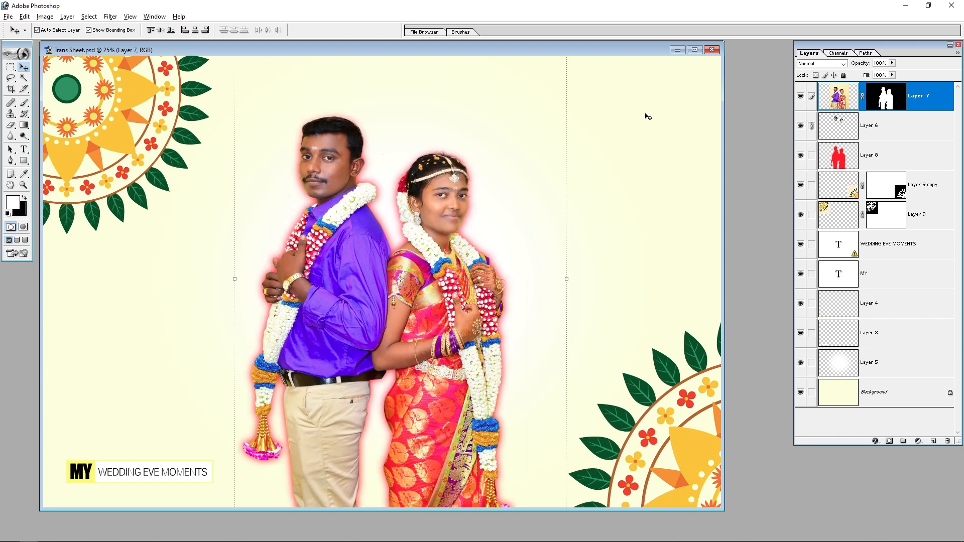
{"action": "left_click_drag", "start_coordinate": [492, 54], "coordinate": [528, 65]}
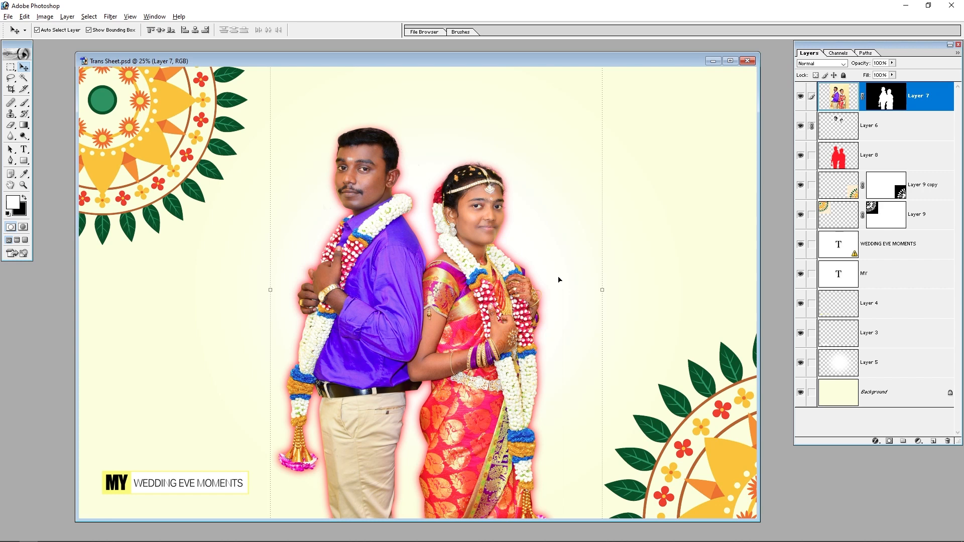
Close Trans Sheet without saving and open the pink flower background 4886673 from the Editing folder
{"action": "key", "text": "ctrl+w"}
{"action": "key", "text": "Tab"}
{"action": "key", "text": "Return"}
{"action": "key", "text": "alt+Tab"}
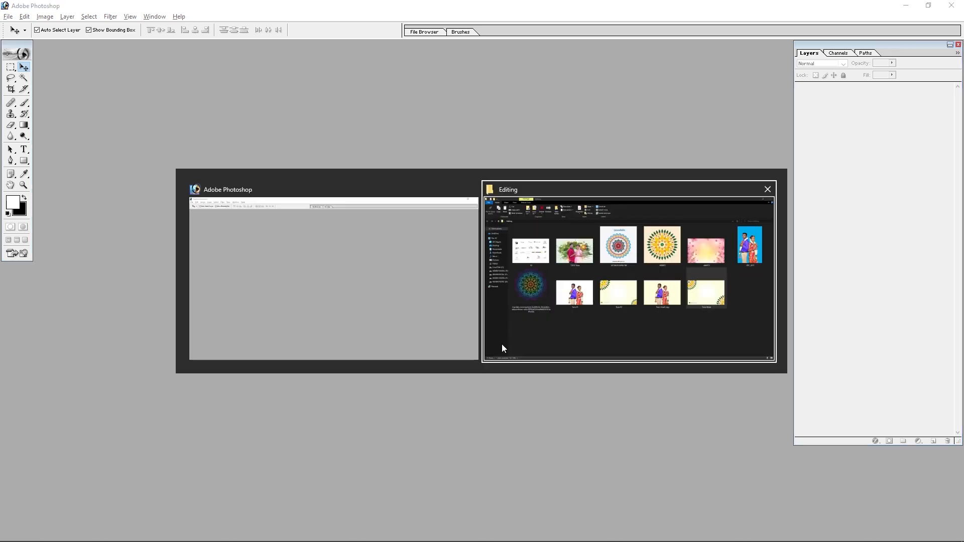
{"action": "left_click", "coordinate": [573, 415]}
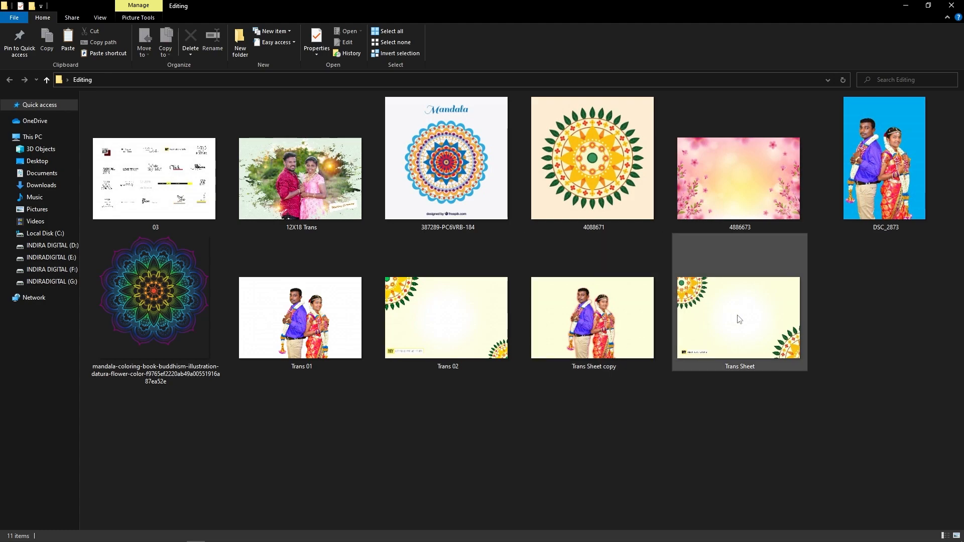
{"action": "double_click", "coordinate": [734, 176]}
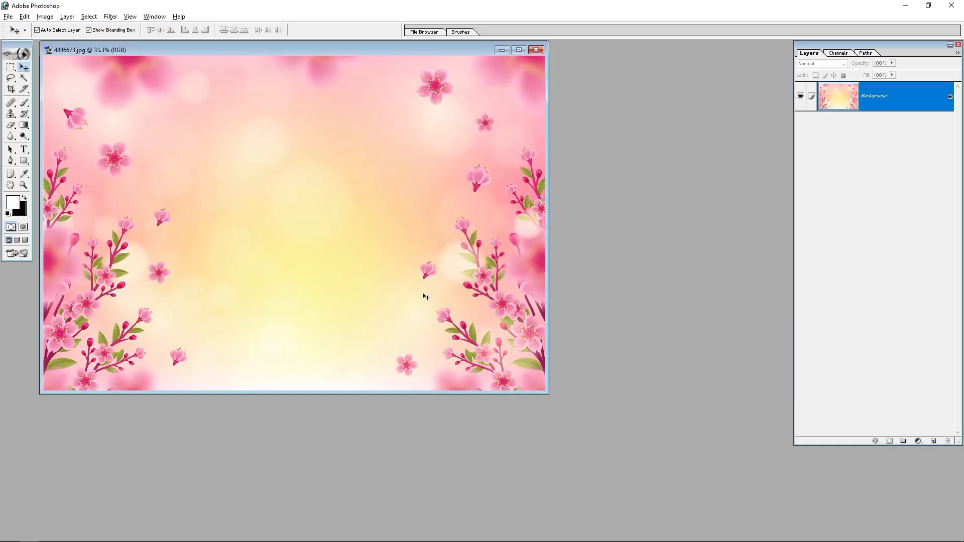
Copy the linked masked couple and hair shadow layers from DSC_2873.psd into 4886673.jpg and maximize that document
{"action": "left_click_drag", "start_coordinate": [363, 59], "coordinate": [467, 137]}
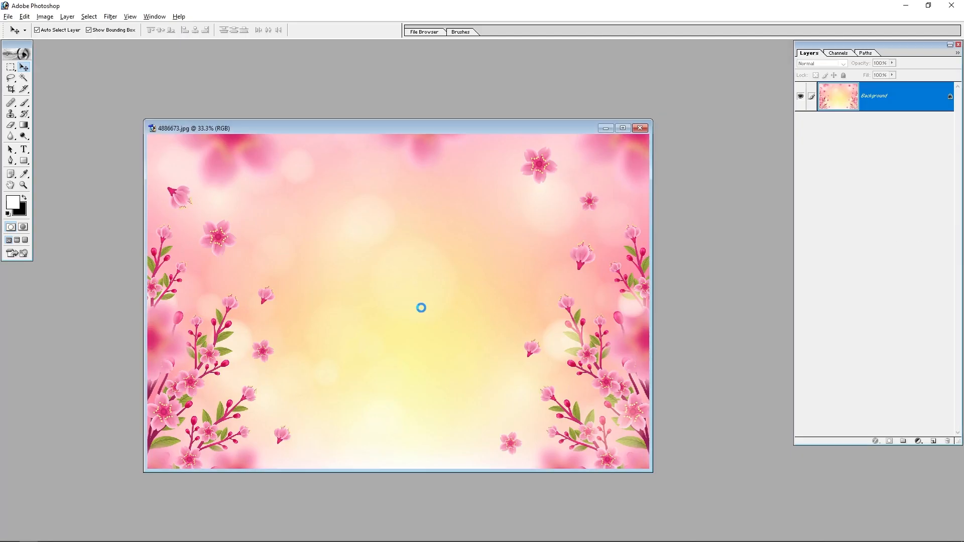
{"action": "left_click_drag", "start_coordinate": [206, 266], "coordinate": [458, 338]}
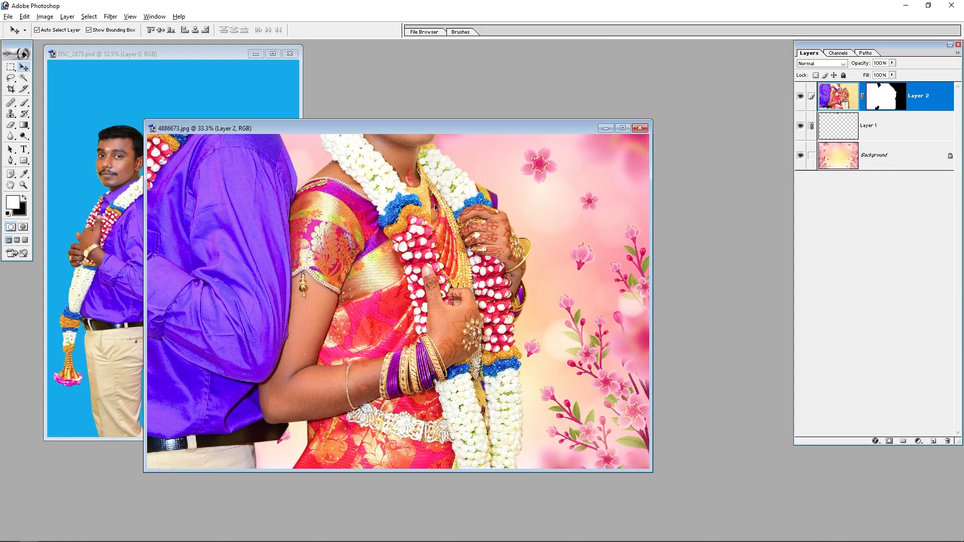
{"action": "left_click", "coordinate": [624, 129]}
Scale the linked couple layers down proportionally with Free Transform and place the couple in the middle of the flower background
{"action": "key", "text": "ctrl+t"}
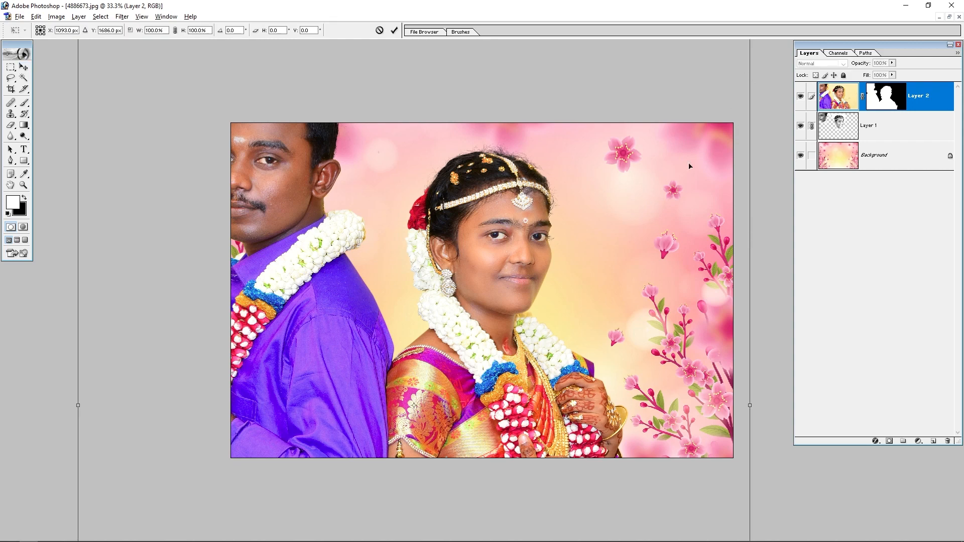
{"action": "left_click_drag", "start_coordinate": [734, 137], "coordinate": [733, 266]}
{"action": "left_click_drag", "start_coordinate": [626, 265], "coordinate": [581, 390]}
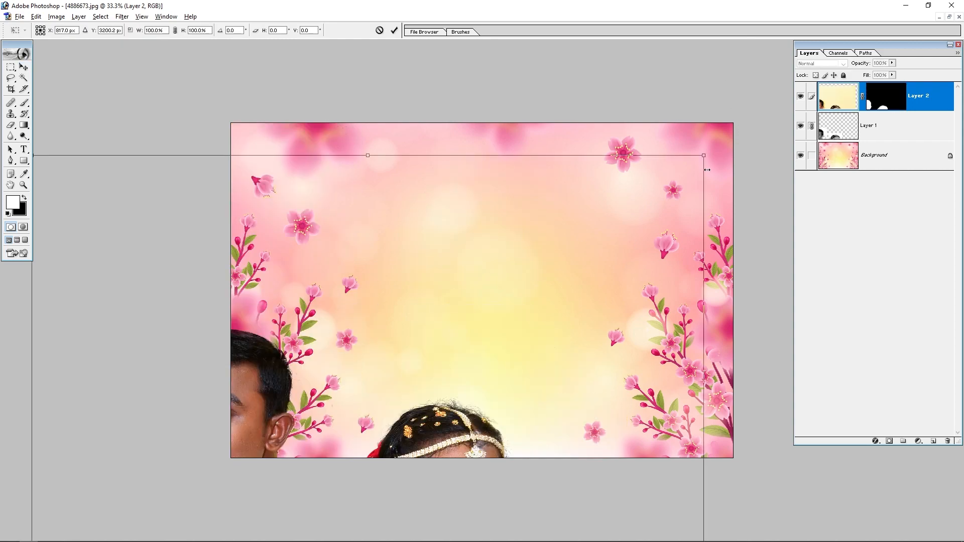
{"action": "left_click_drag", "start_coordinate": [703, 154], "coordinate": [493, 469]}
{"action": "left_click_drag", "start_coordinate": [426, 495], "coordinate": [547, 168]}
{"action": "left_click_drag", "start_coordinate": [622, 117], "coordinate": [609, 135]}
{"action": "left_click_drag", "start_coordinate": [498, 392], "coordinate": [495, 388]}
{"action": "key", "text": "Return"}
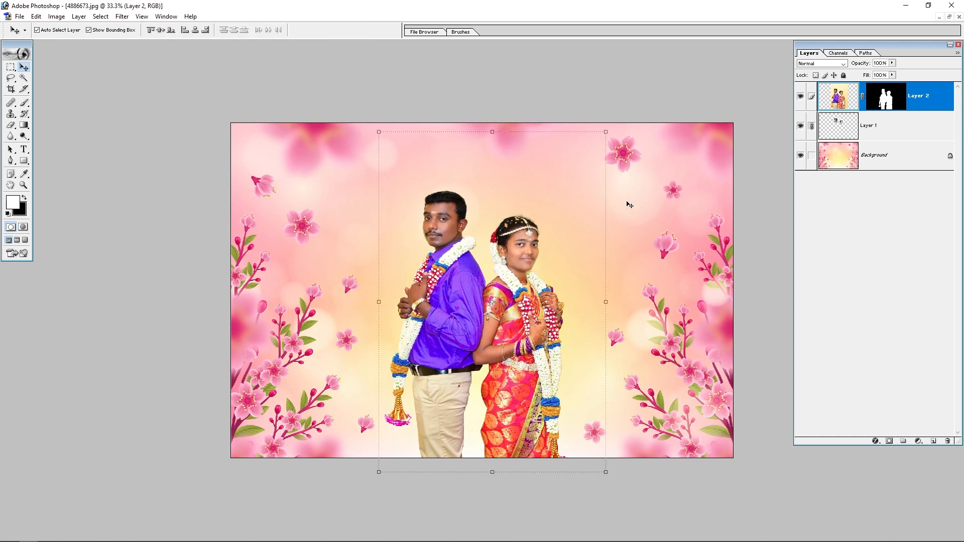
Adjust the flower Background layer's midtones with Color Balance, setting magenta-green to -46 and yellow-blue to +49
{"action": "left_click", "coordinate": [727, 420]}
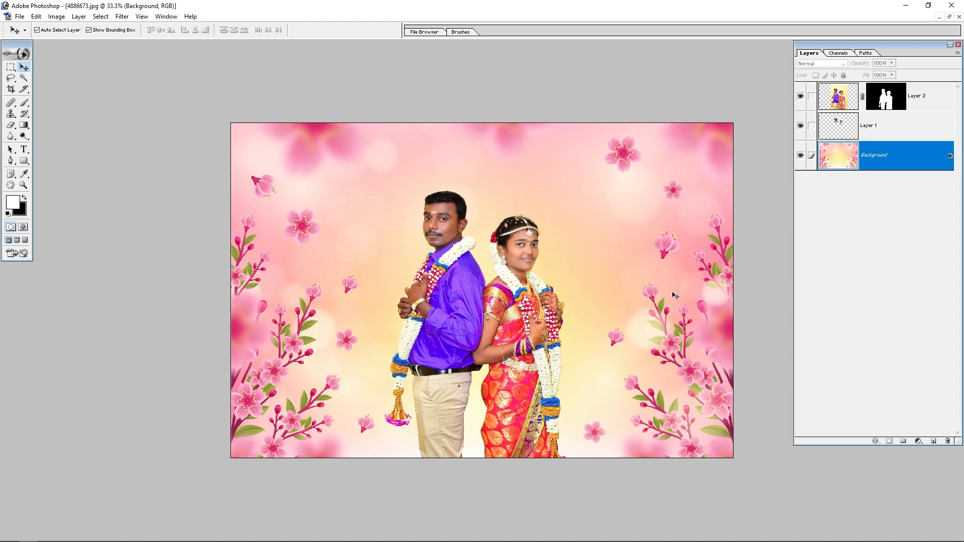
{"action": "key", "text": "ctrl+b"}
{"action": "left_click_drag", "start_coordinate": [628, 342], "coordinate": [661, 357]}
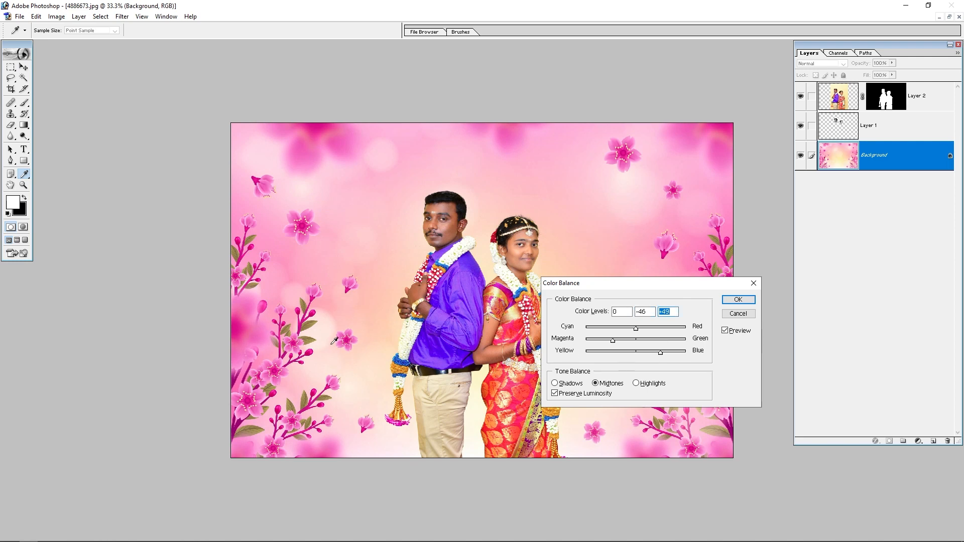